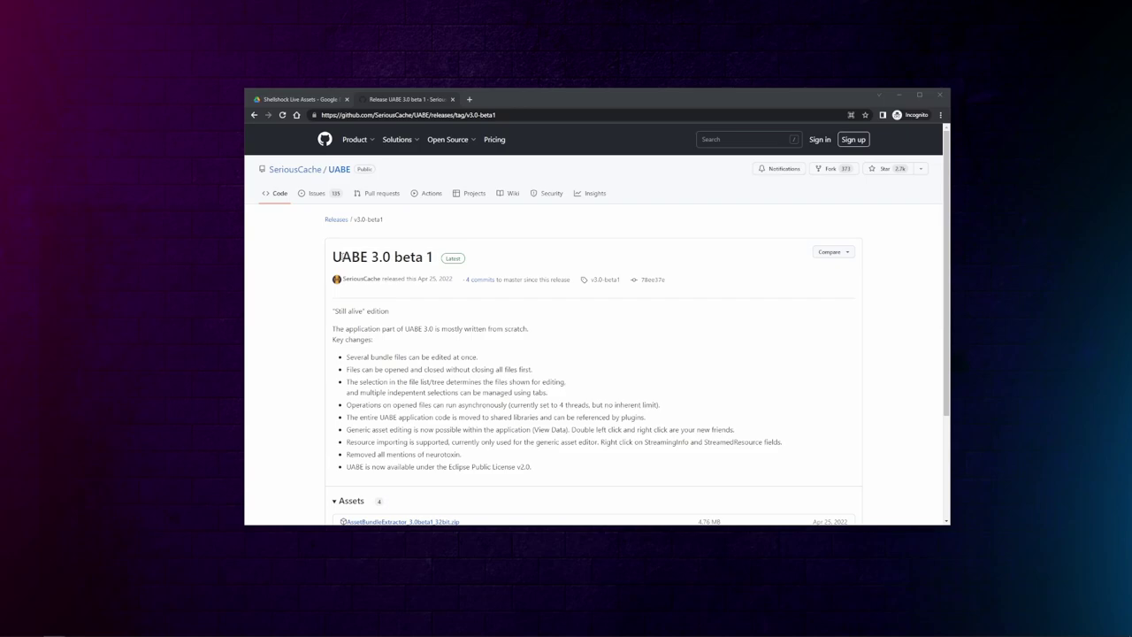
pyautogui.moveTo(341, 257); pyautogui.dragTo(380, 256)
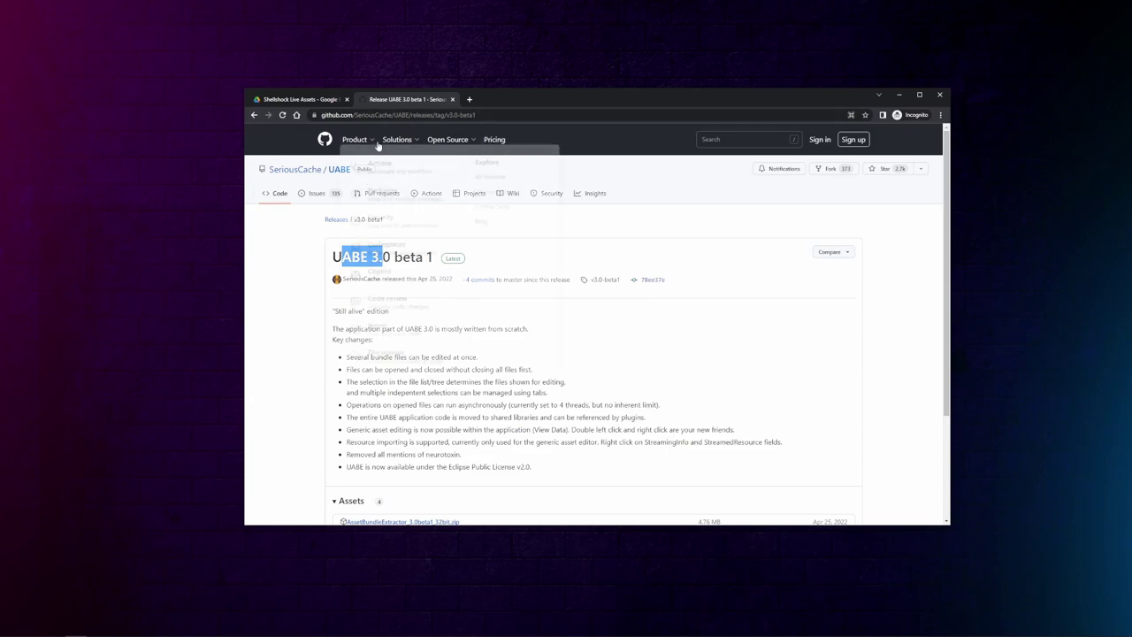
pyautogui.moveTo(397, 139)
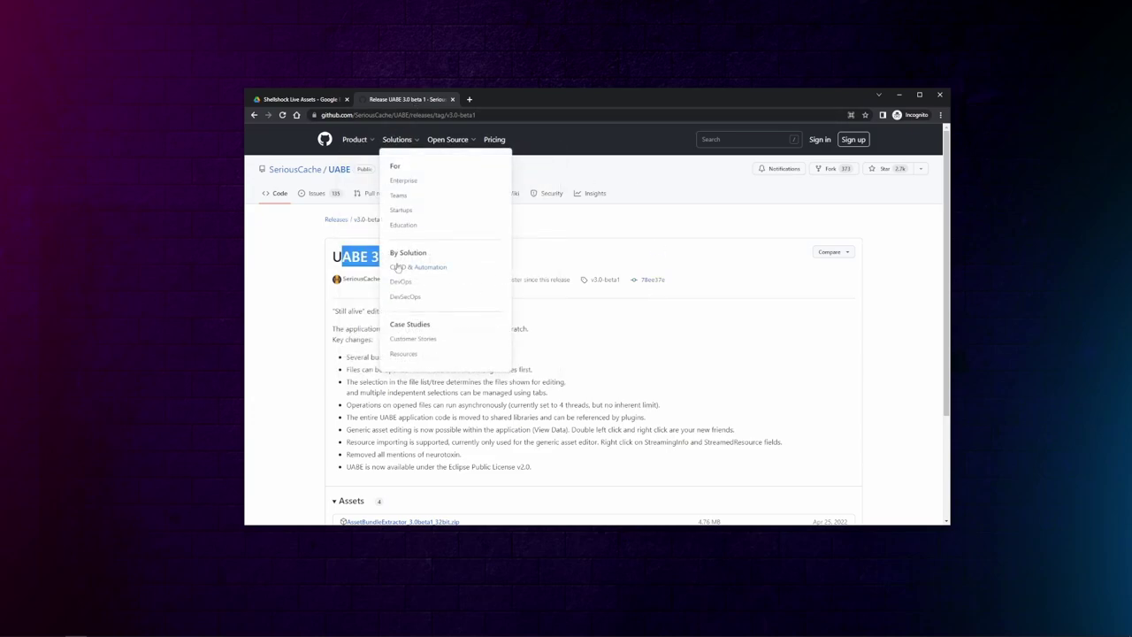
# Download CBumperBack.png from the sharedassets8.assets folder of the Shellshock Live Assets Google Drive and put it in the Vid folder
pyautogui.click(320, 101)
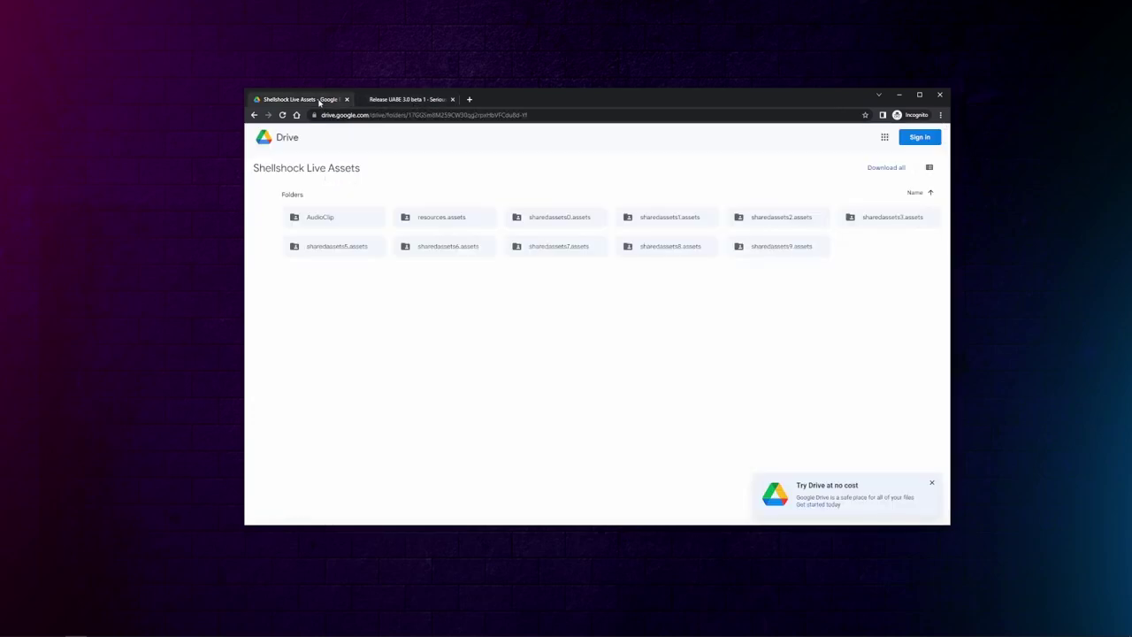
pyautogui.doubleClick(667, 249)
pyautogui.scroll(-5, 757, 286)
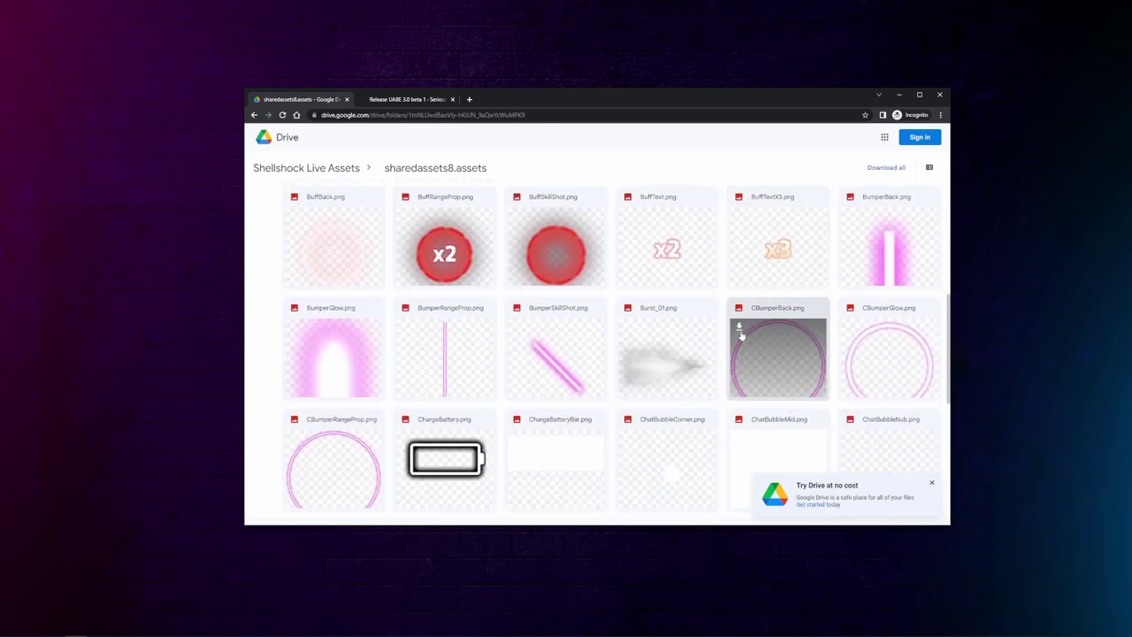
pyautogui.click(741, 328)
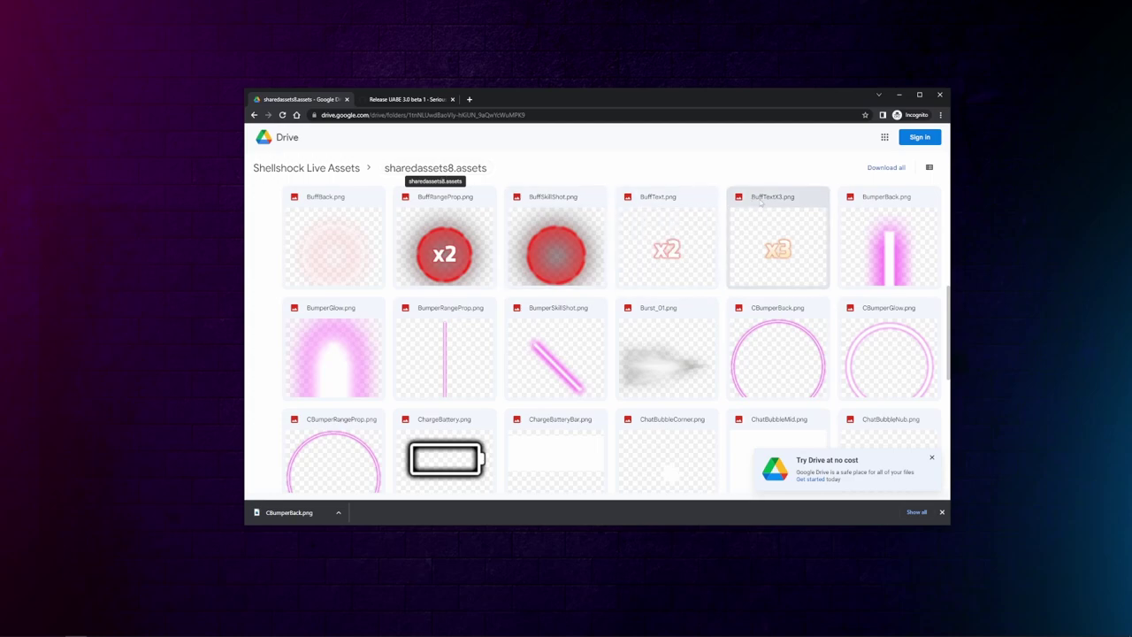
pyautogui.hotkey('alt', 'Tab')
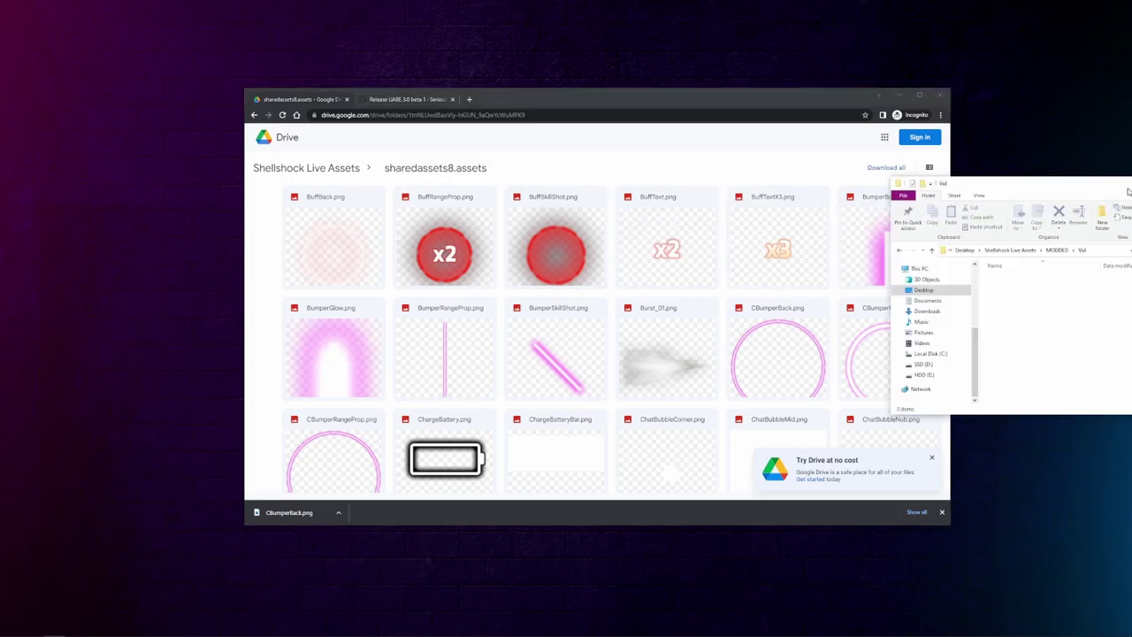
pyautogui.moveTo(305, 513); pyautogui.dragTo(581, 293)
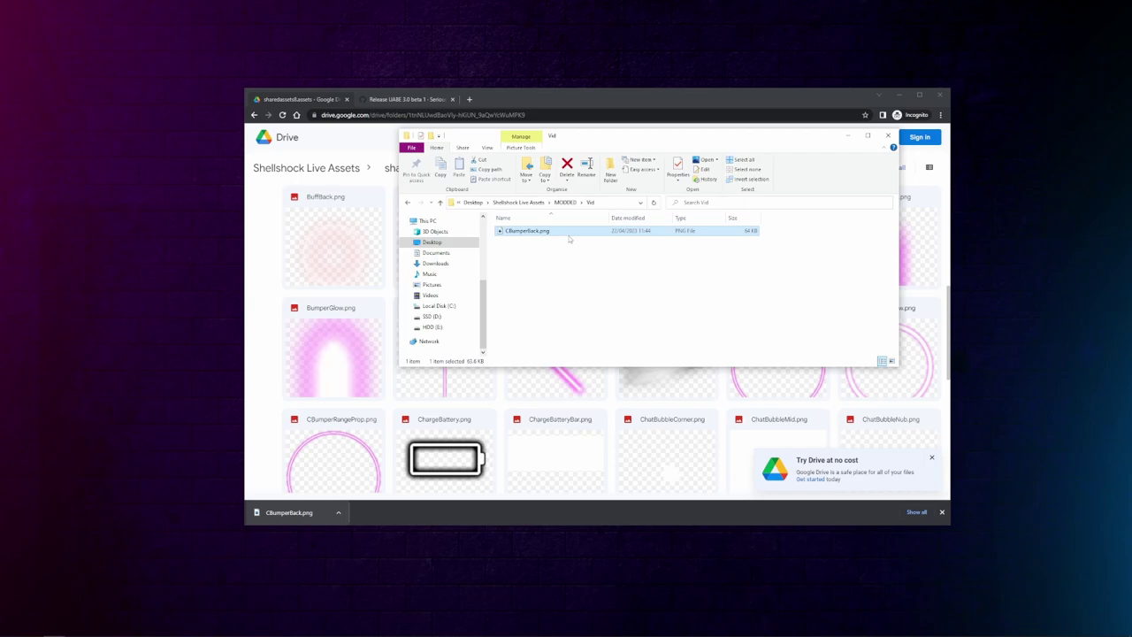
# Open CBumperBack.png from the Vid folder in Photopea
pyautogui.rightClick(567, 234)
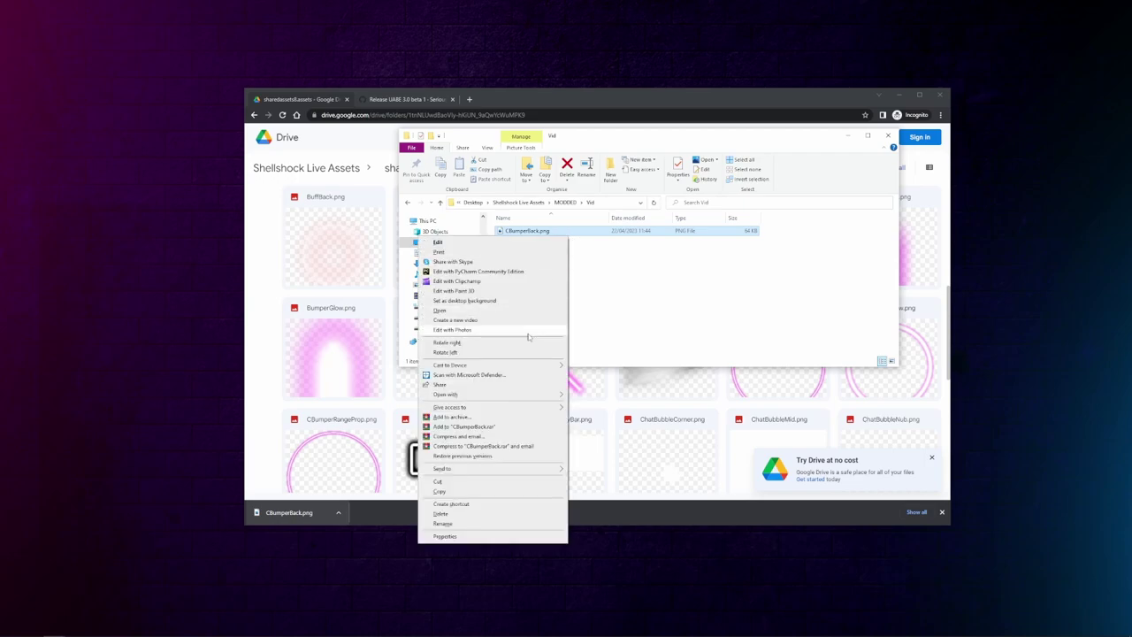
pyautogui.moveTo(531, 394)
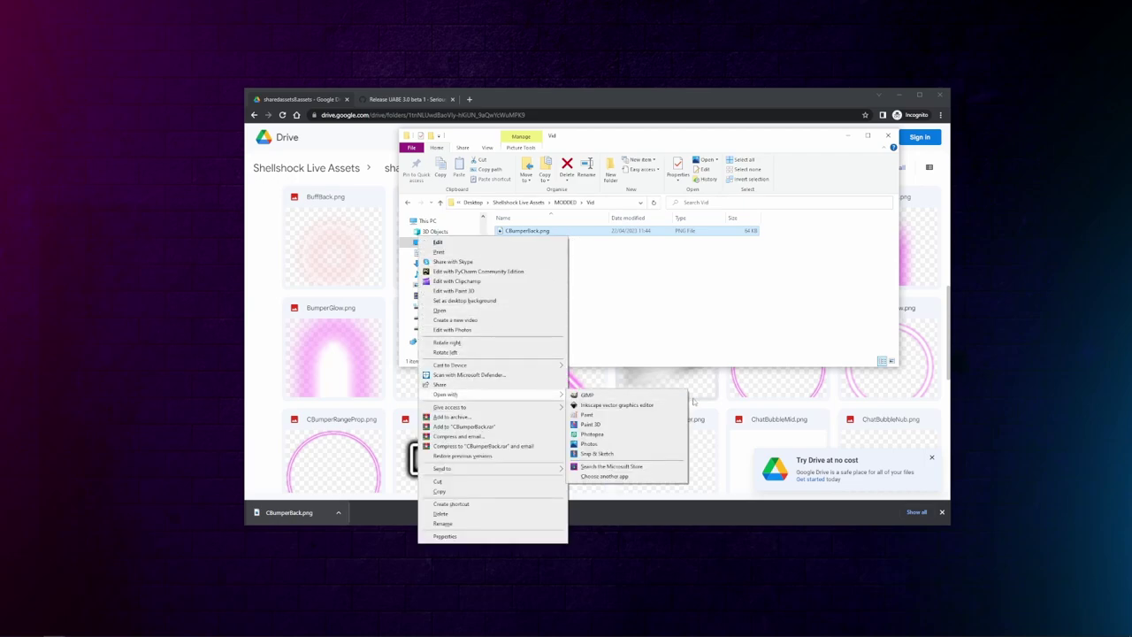
pyautogui.click(634, 433)
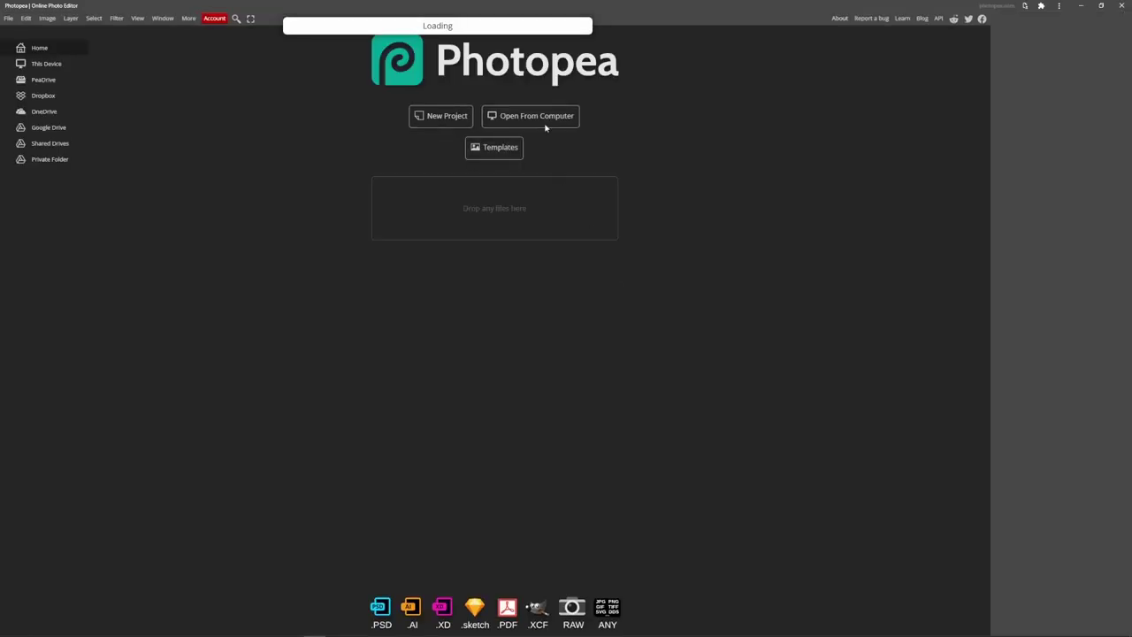
# Recolour the ring with a Hue/Saturation adjustment, using hue -56 and saturation 4
pyautogui.click(47, 17)
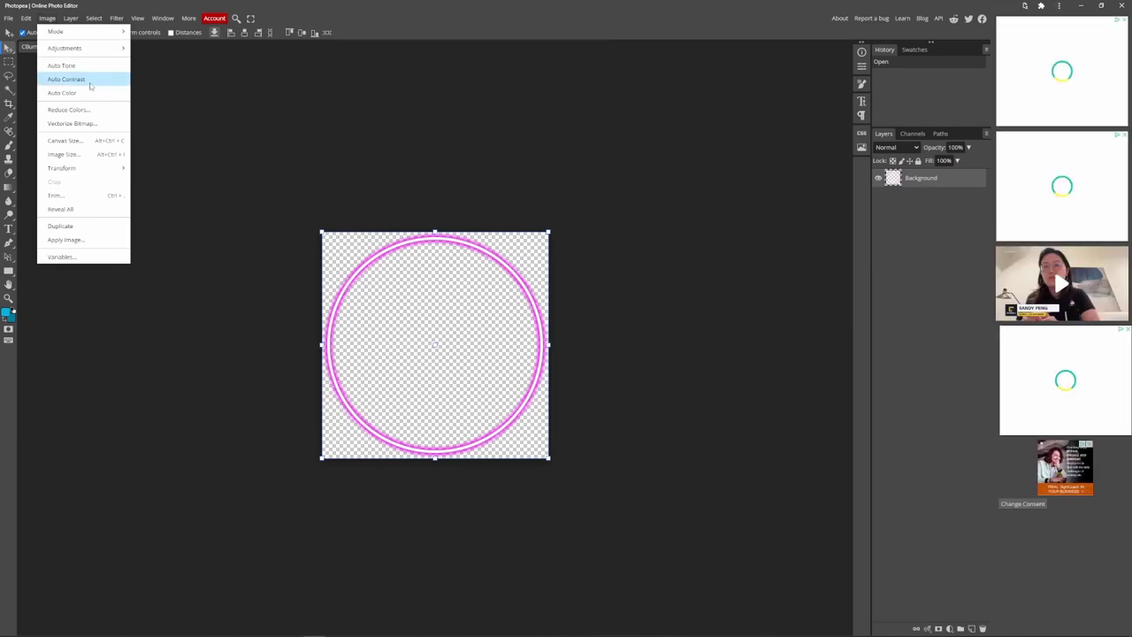
pyautogui.moveTo(97, 47)
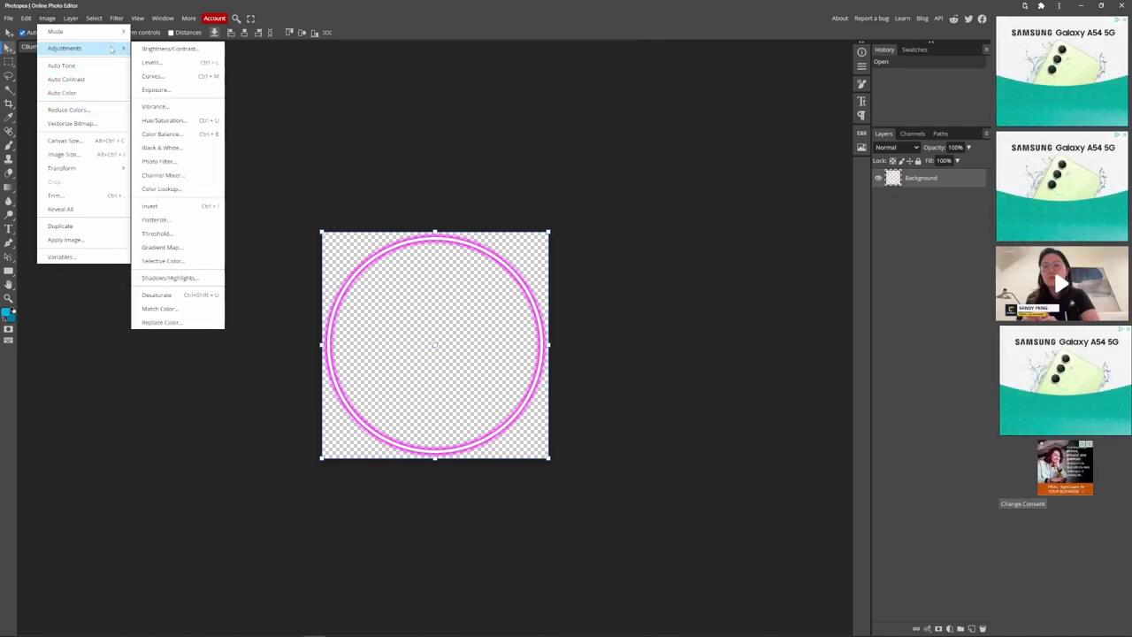
pyautogui.click(164, 120)
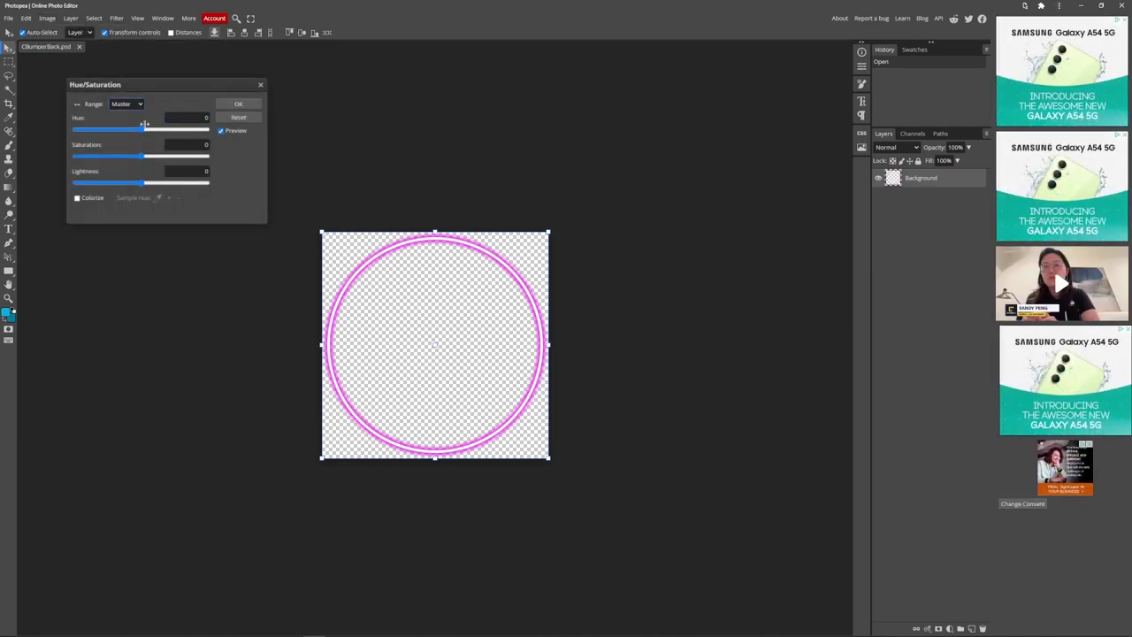
pyautogui.moveTo(144, 130); pyautogui.dragTo(144, 161)
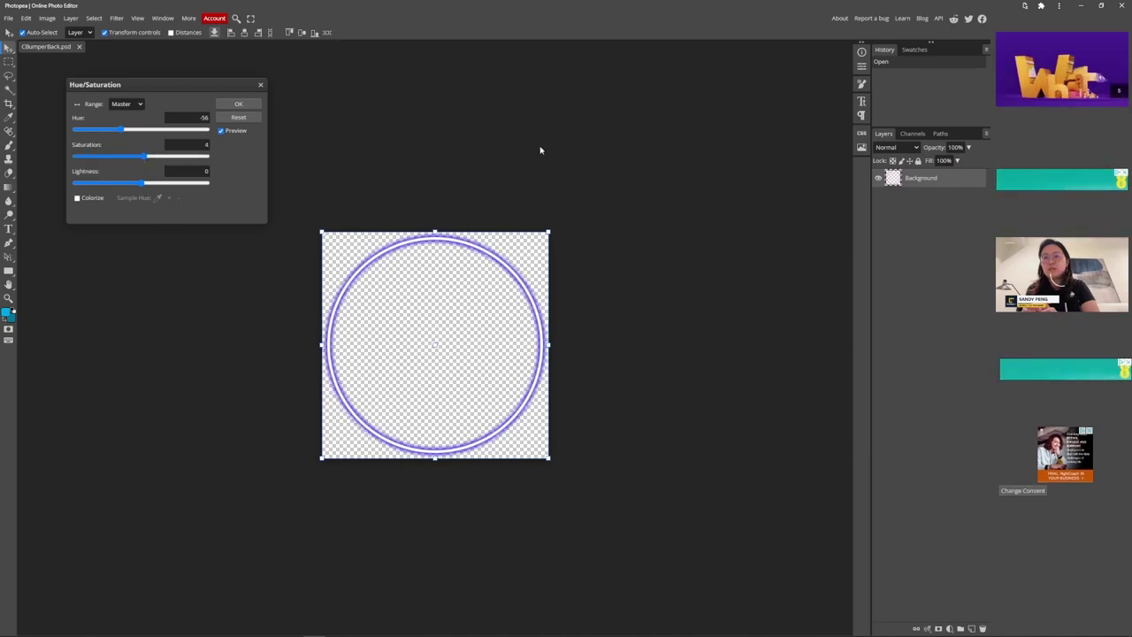
# Export the recoloured image as a 512 × 512 px PNG at 100% quality
pyautogui.click(8, 17)
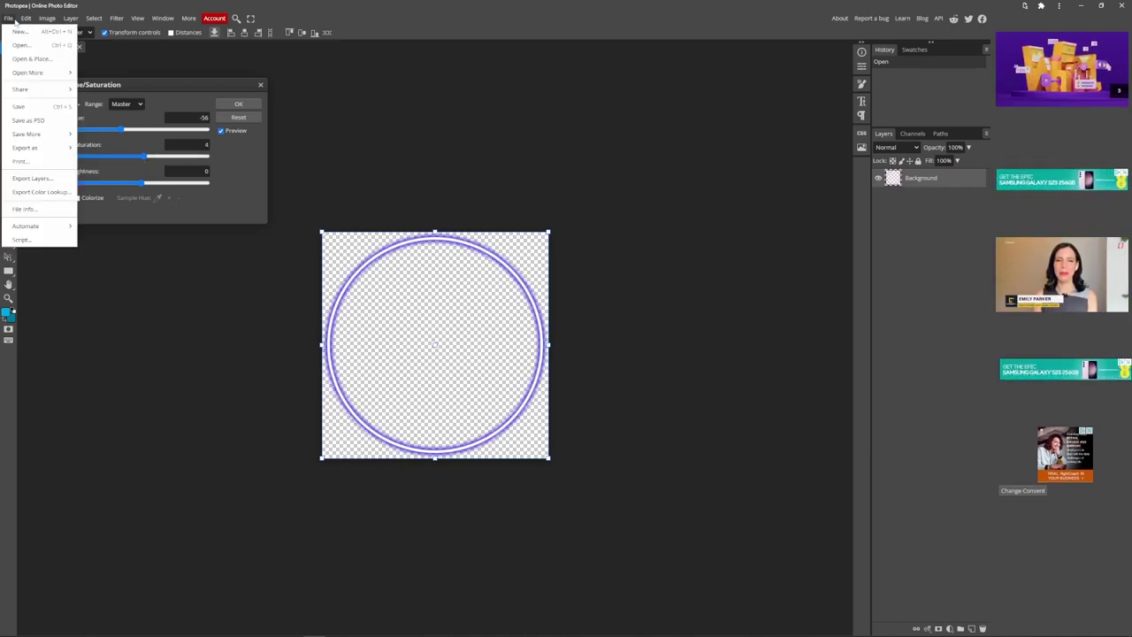
pyautogui.moveTo(44, 147)
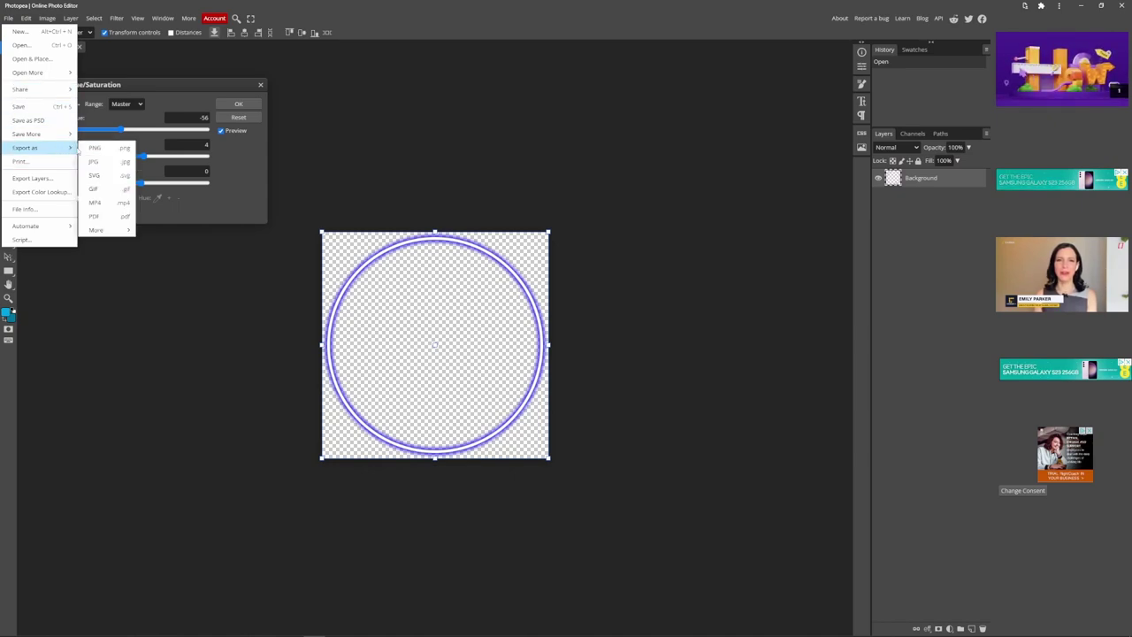
pyautogui.click(114, 148)
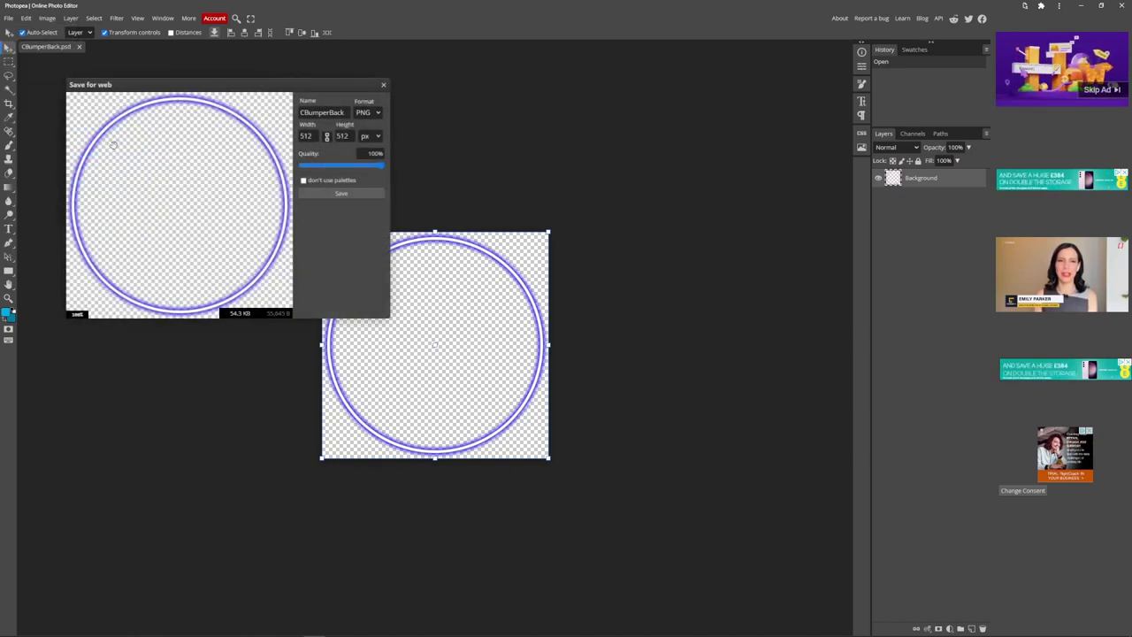
pyautogui.click(347, 194)
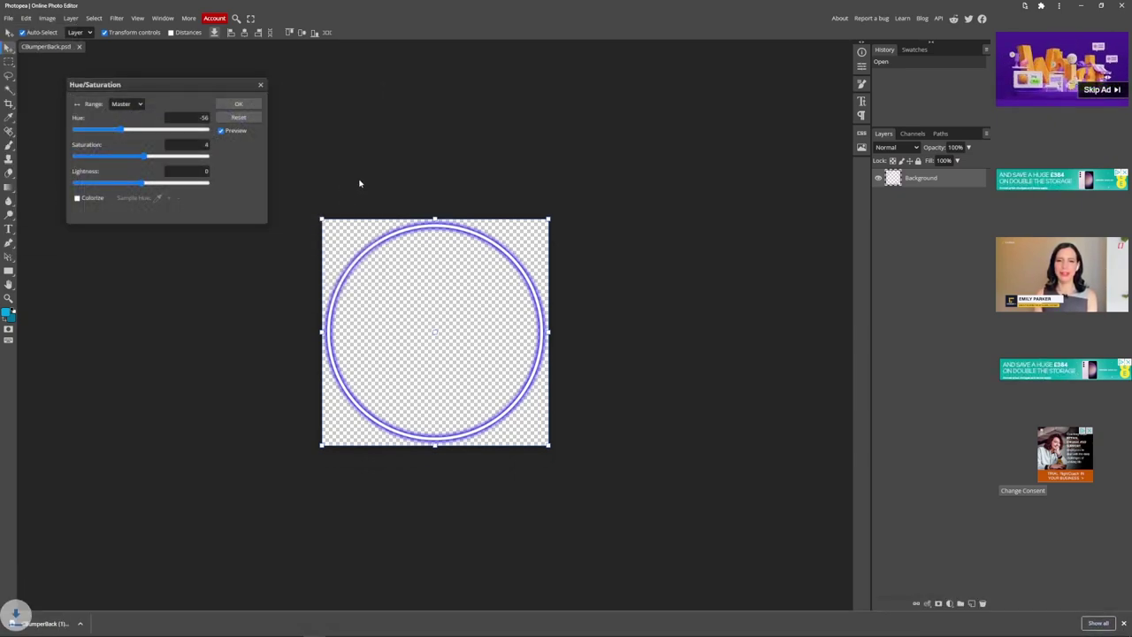
# Shrink the Photopea window and put the exported PNG in the Vid folder
pyautogui.click(1101, 6)
pyautogui.moveTo(314, 629)
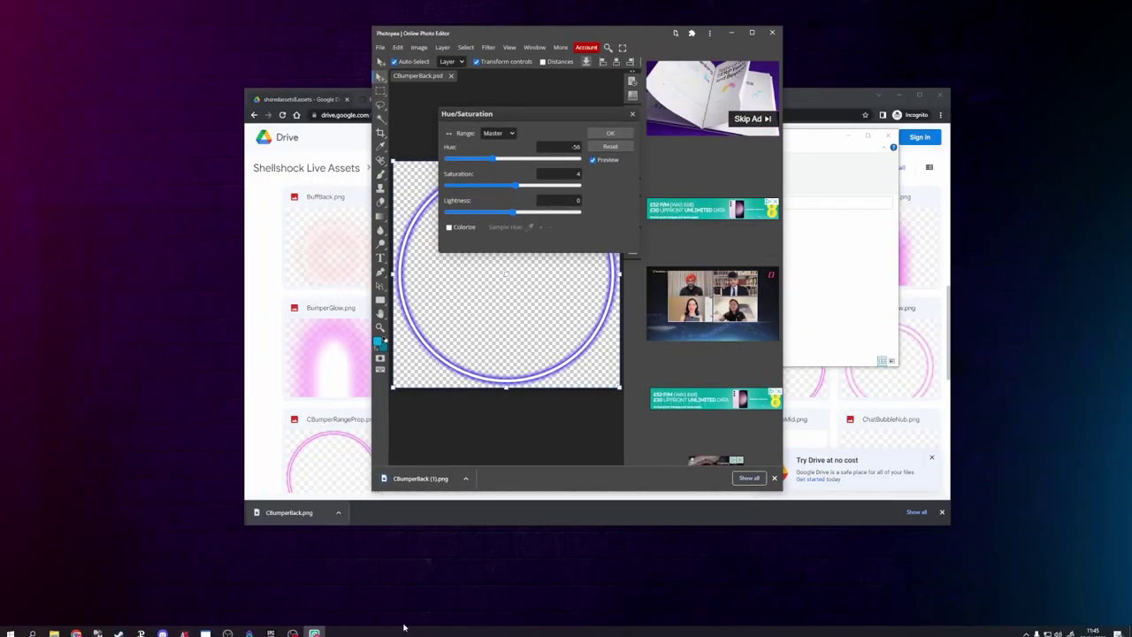
pyautogui.moveTo(407, 478); pyautogui.dragTo(837, 293)
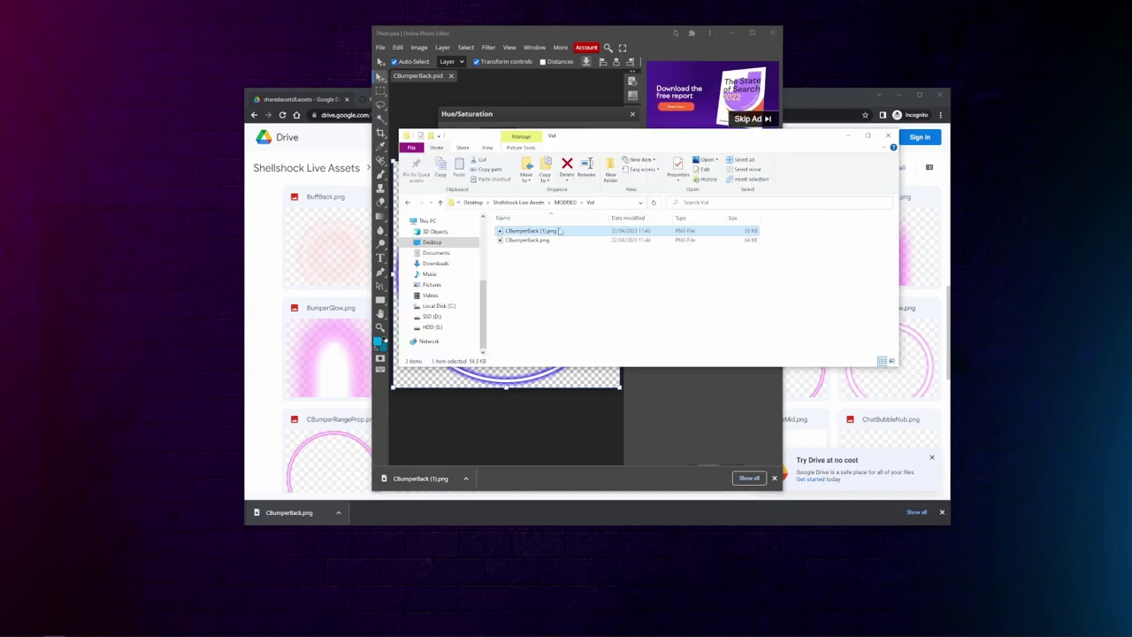
# Delete the original CBumperBack.png from the Vid folder and remove the "(1)" suffix from the exported file's name
pyautogui.click(550, 240)
pyautogui.press('Delete')
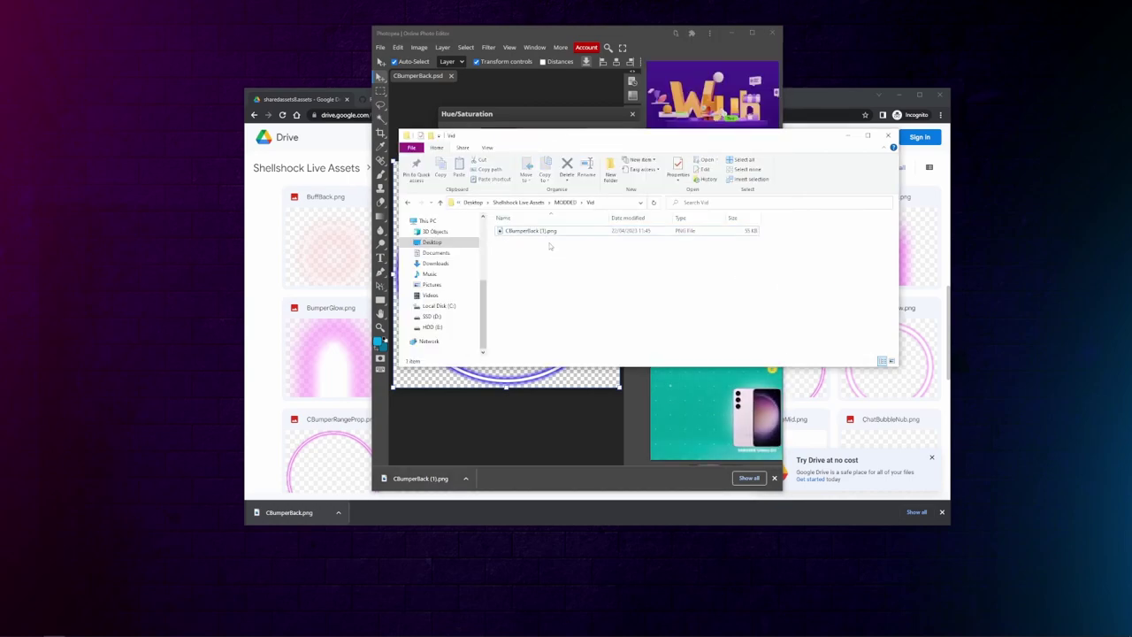
pyautogui.click(545, 232)
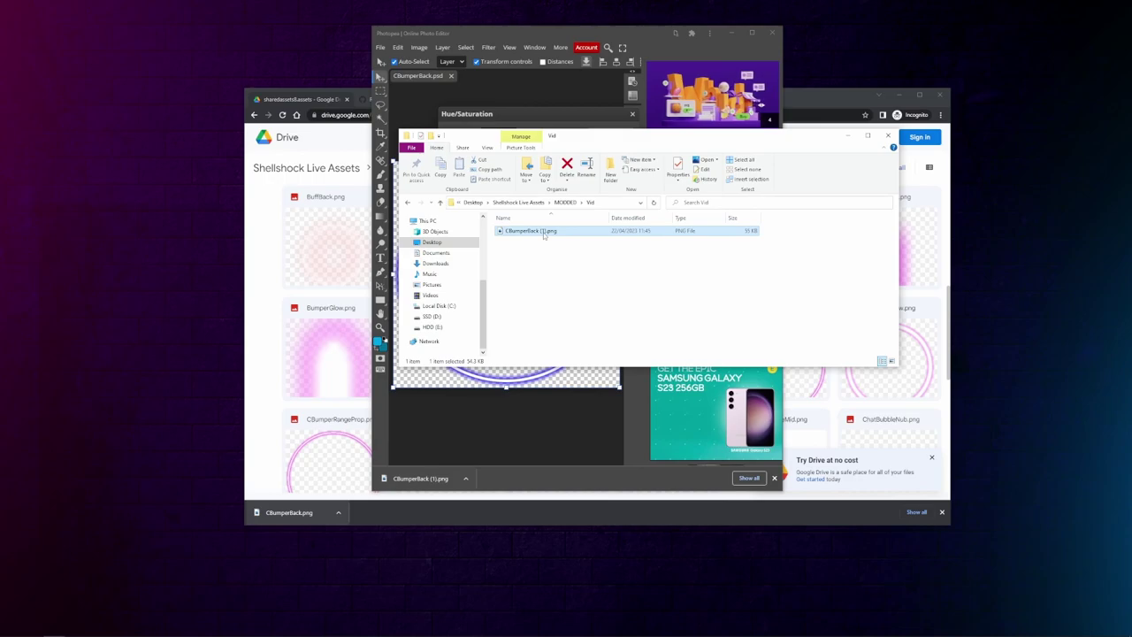
pyautogui.click(544, 231)
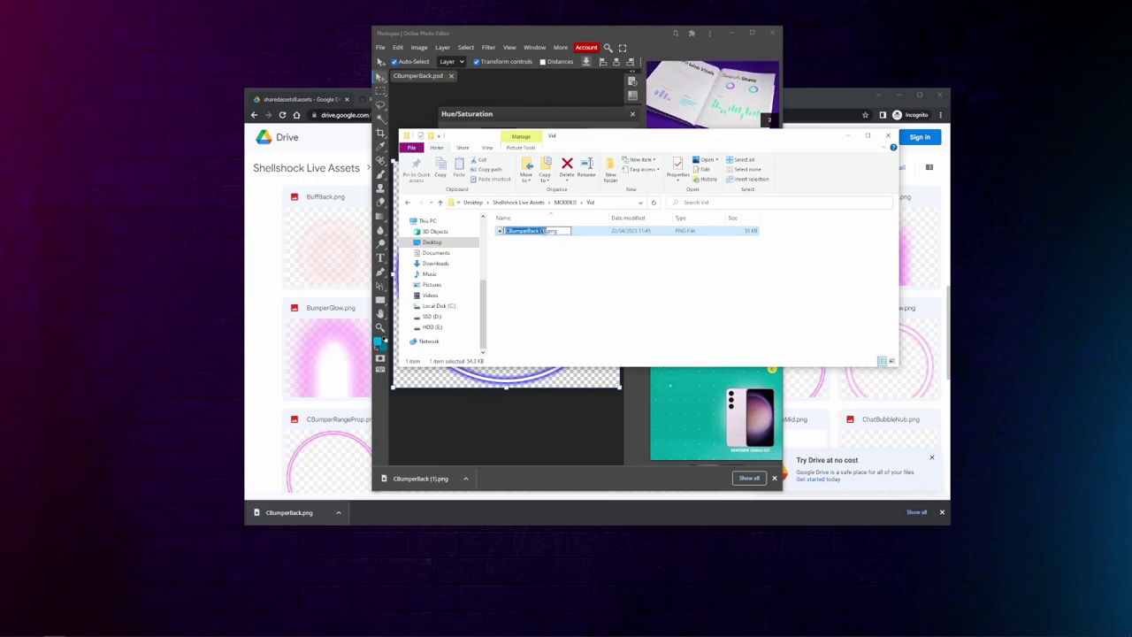
pyautogui.click(540, 231)
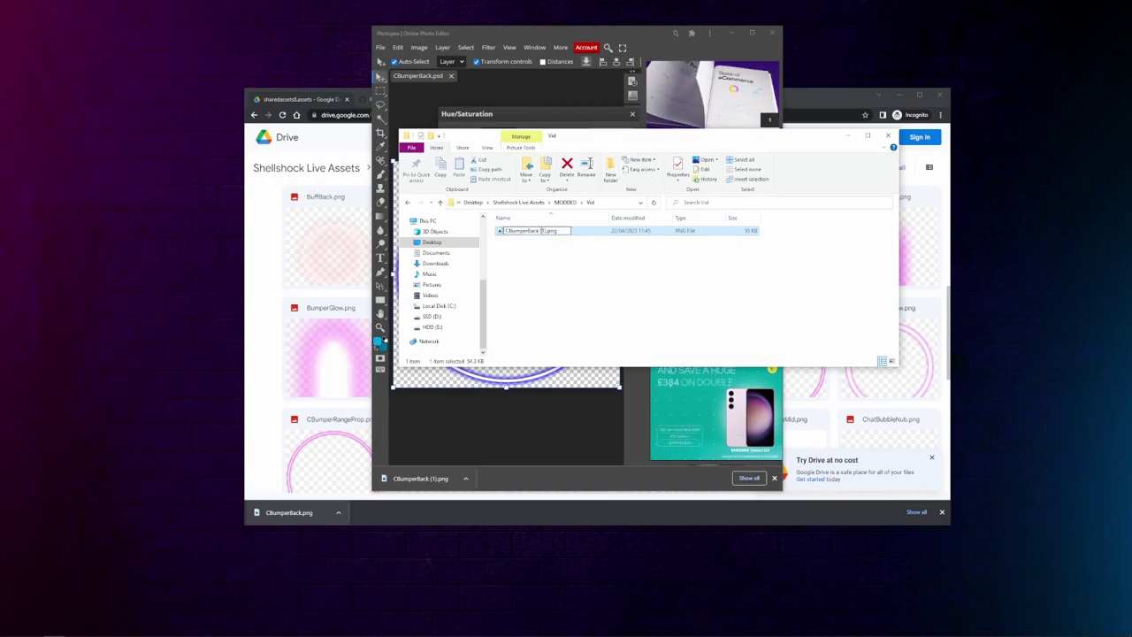
pyautogui.press('Delete')
pyautogui.click(590, 259)
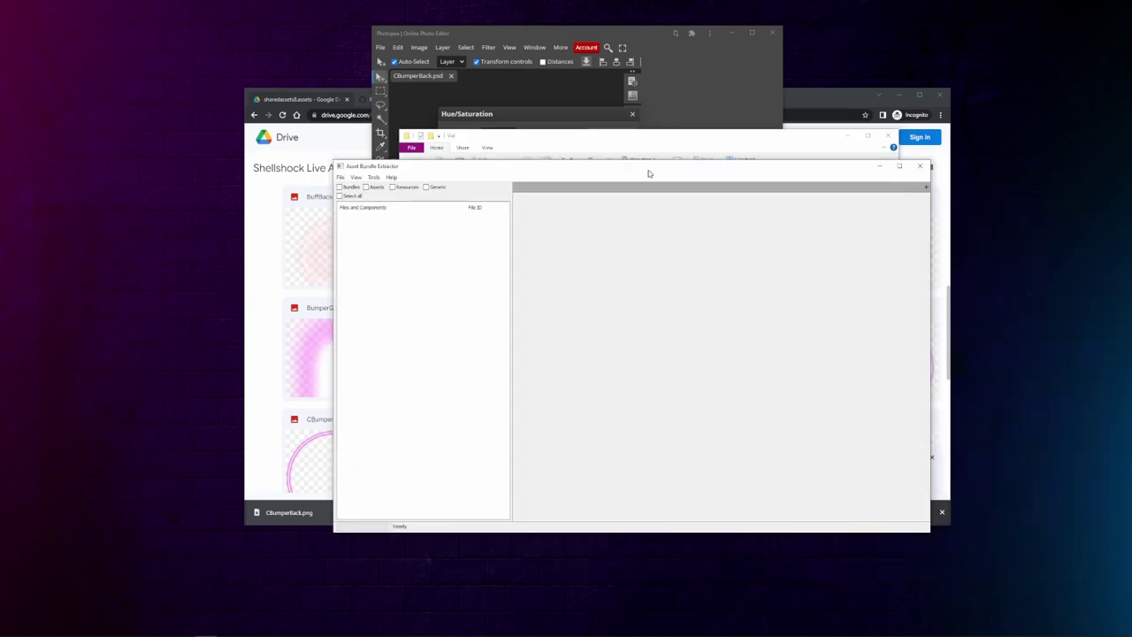
# Switch to Asset Bundle Extractor and open sharedassets8.assets from the game's ShellShockLive_Data folder
pyautogui.moveTo(647, 172); pyautogui.dragTo(467, 76)
pyautogui.click(159, 82)
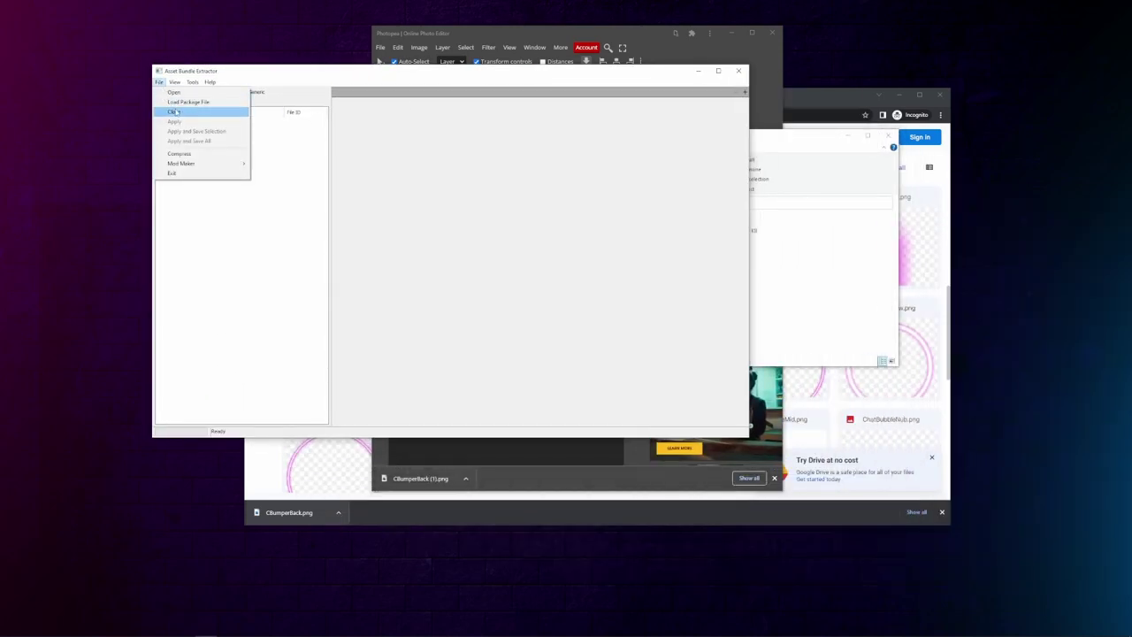
pyautogui.click(173, 92)
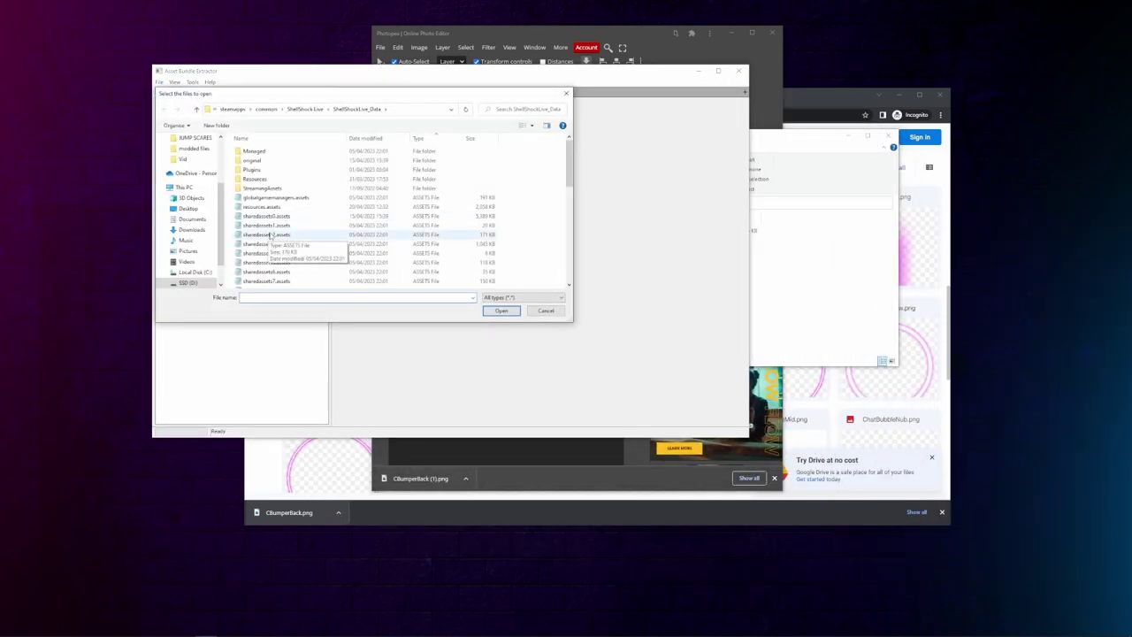
pyautogui.scroll(-4, 278, 222)
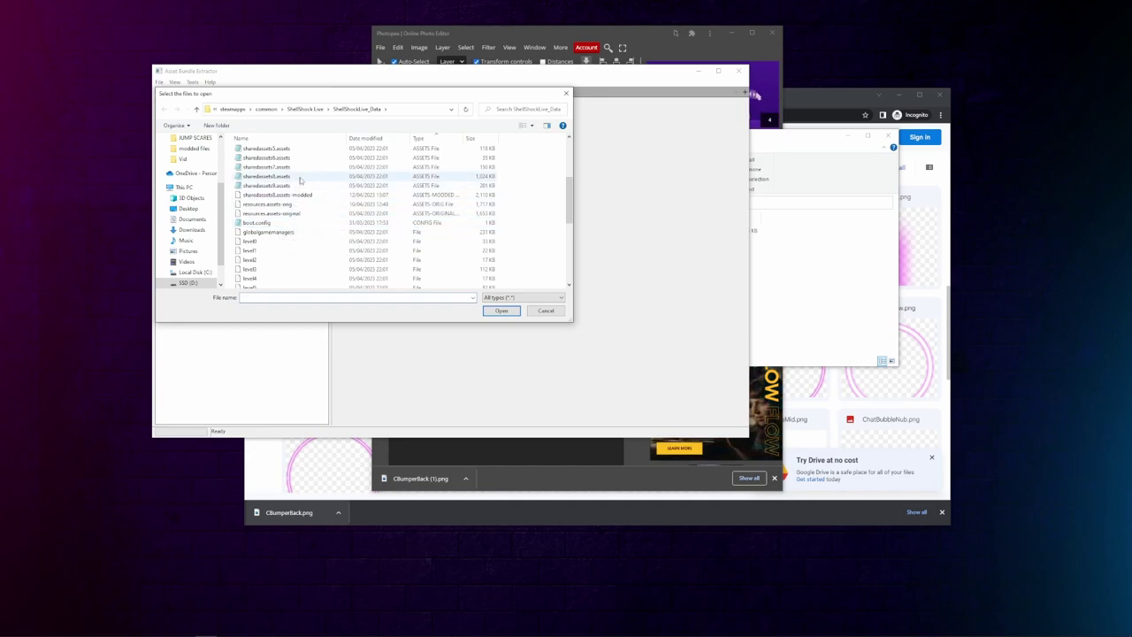
pyautogui.doubleClick(300, 181)
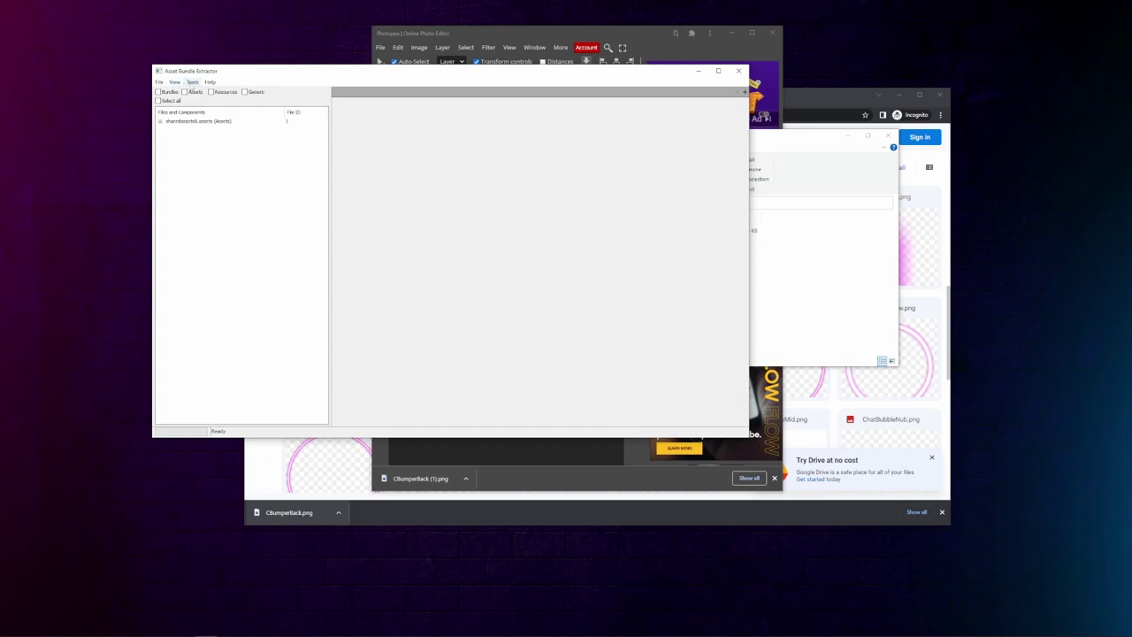
# List all assets of sharedassets8.assets and search them by name for "cbumper"
pyautogui.click(174, 82)
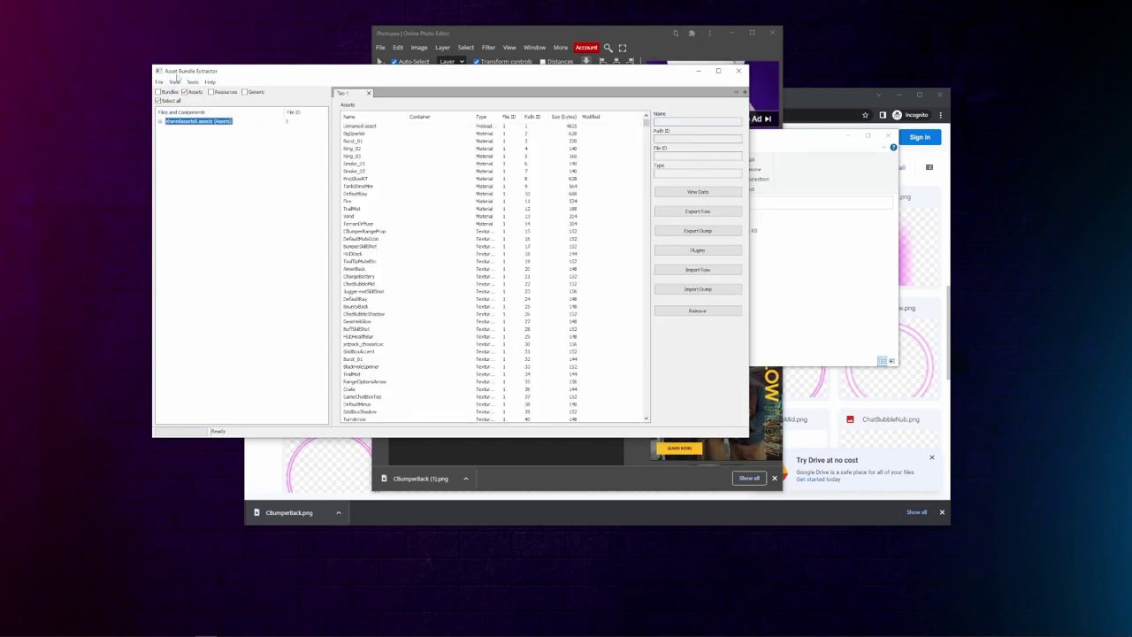
pyautogui.click(177, 81)
pyautogui.click(174, 82)
pyautogui.click(174, 81)
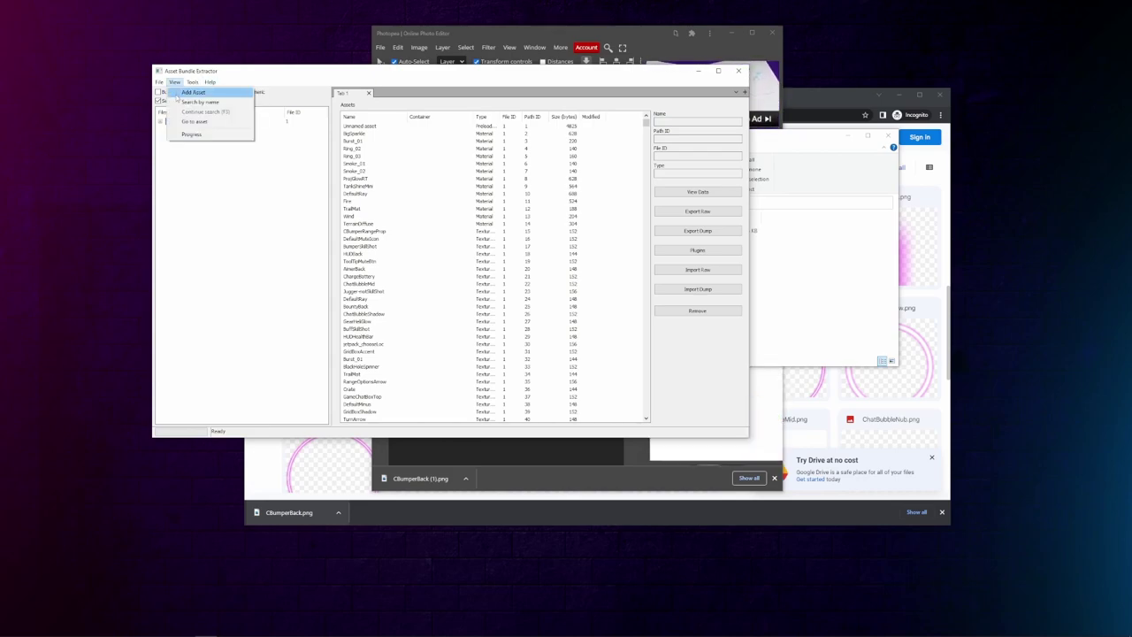
pyautogui.click(193, 102)
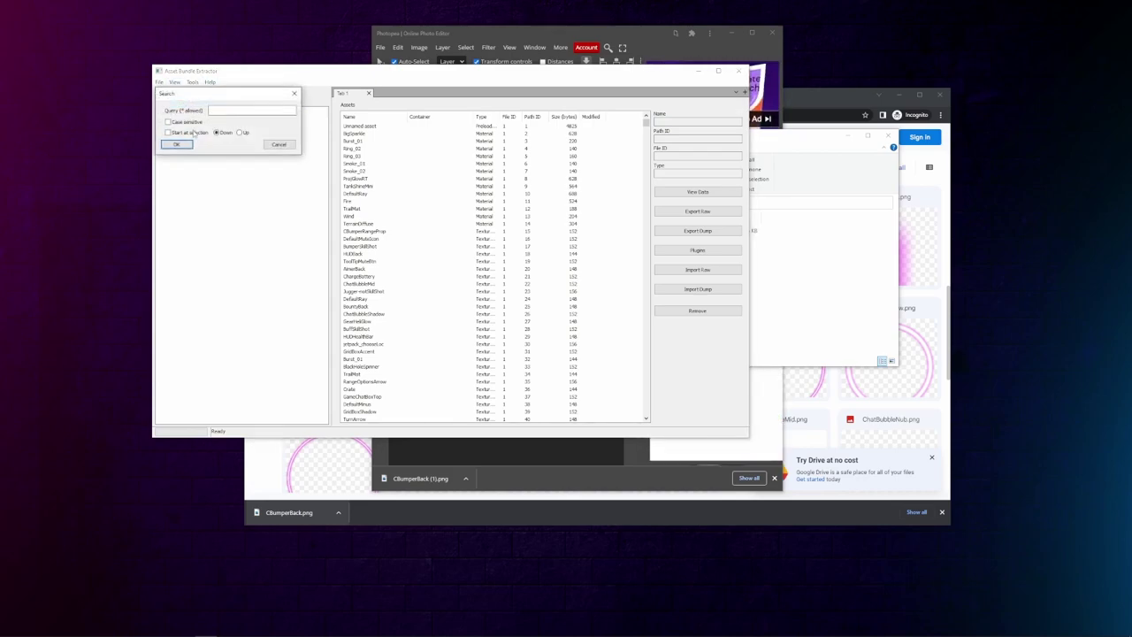
pyautogui.write('C')
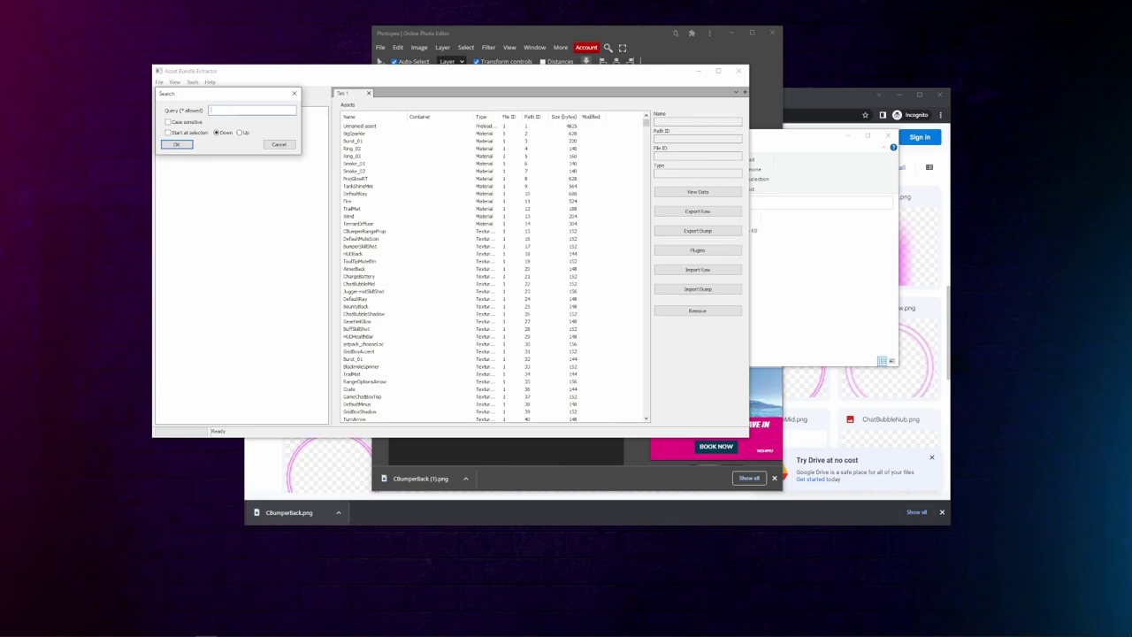
pyautogui.write('Bumper')
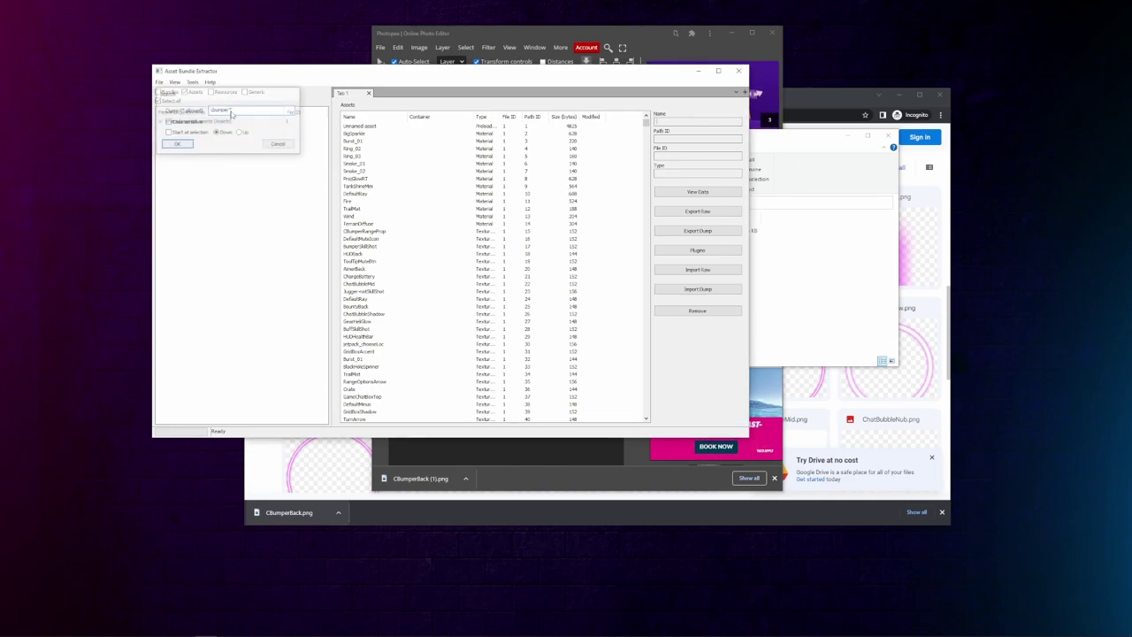
pyautogui.press('Return')
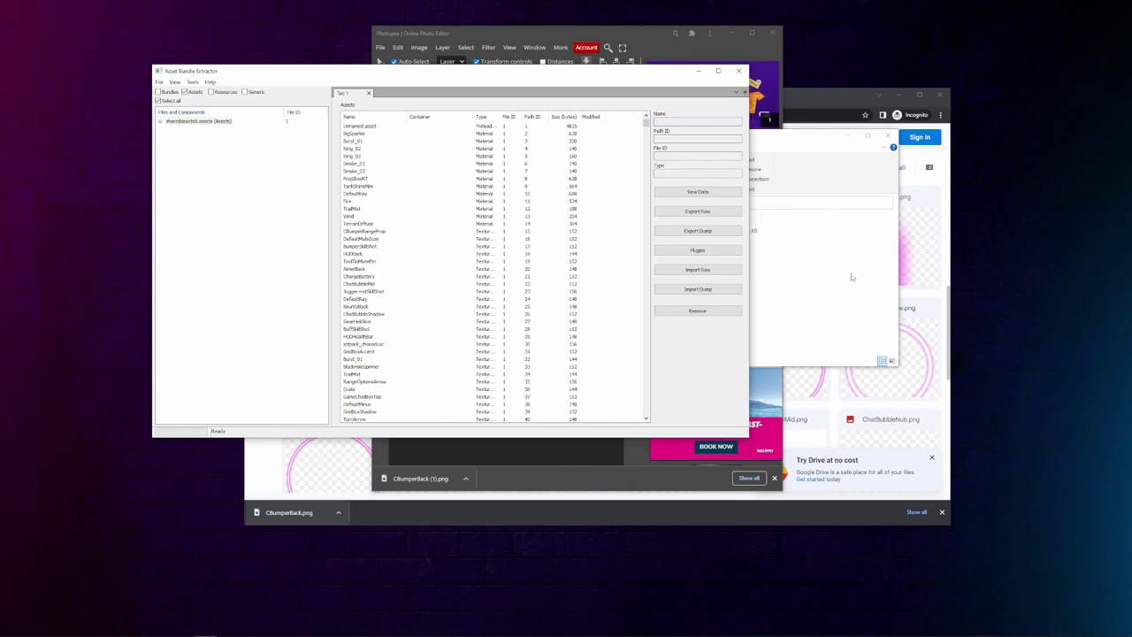
# Copy the base name of CBumperBack.png in the Vid folder and search the extractor's assets by name for "CBumperBack"
pyautogui.click(853, 272)
pyautogui.click(532, 232)
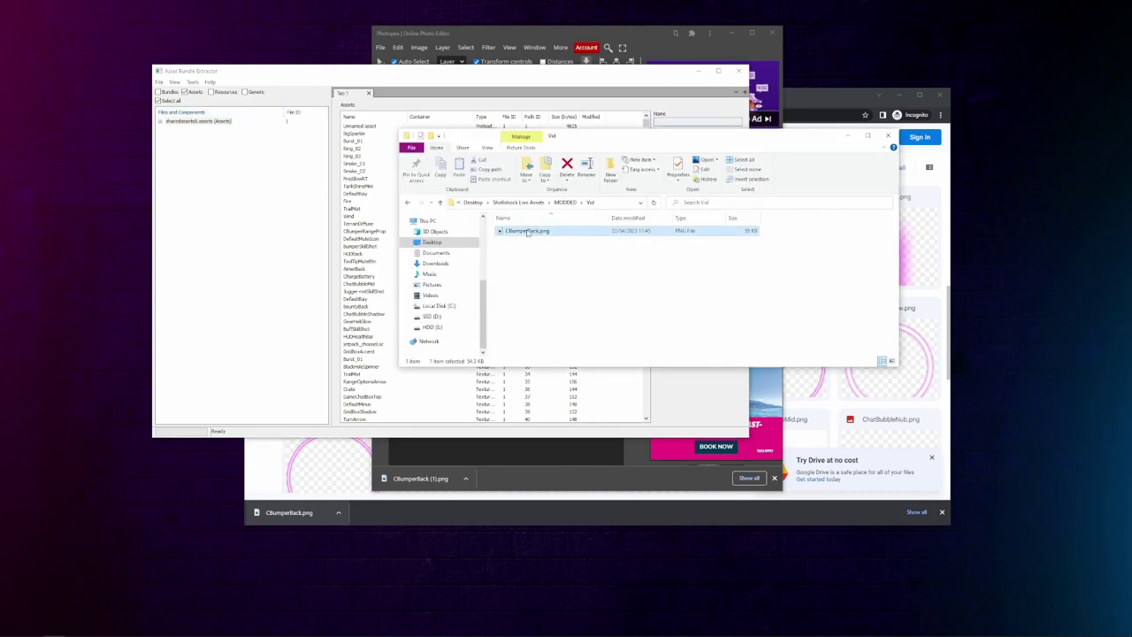
pyautogui.press('F2')
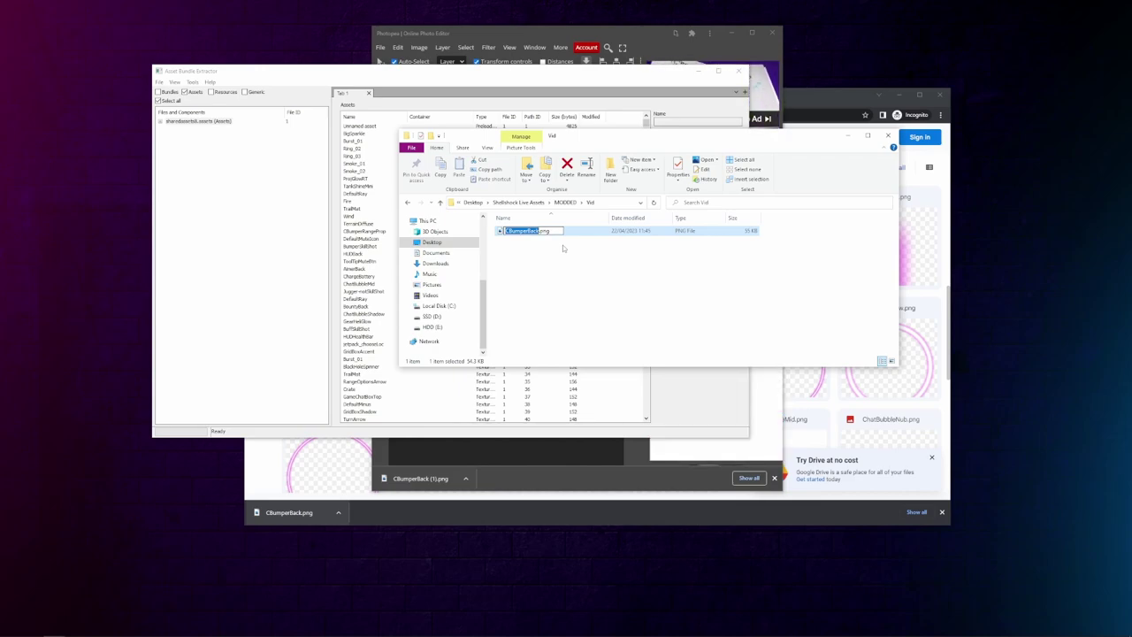
pyautogui.click(283, 147)
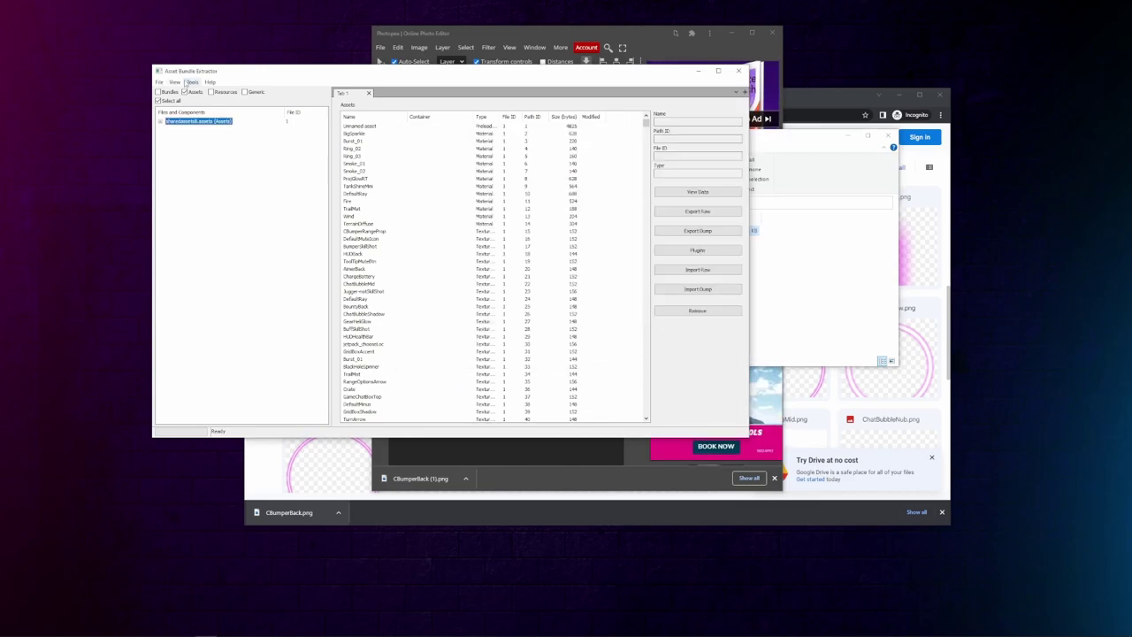
pyautogui.click(177, 81)
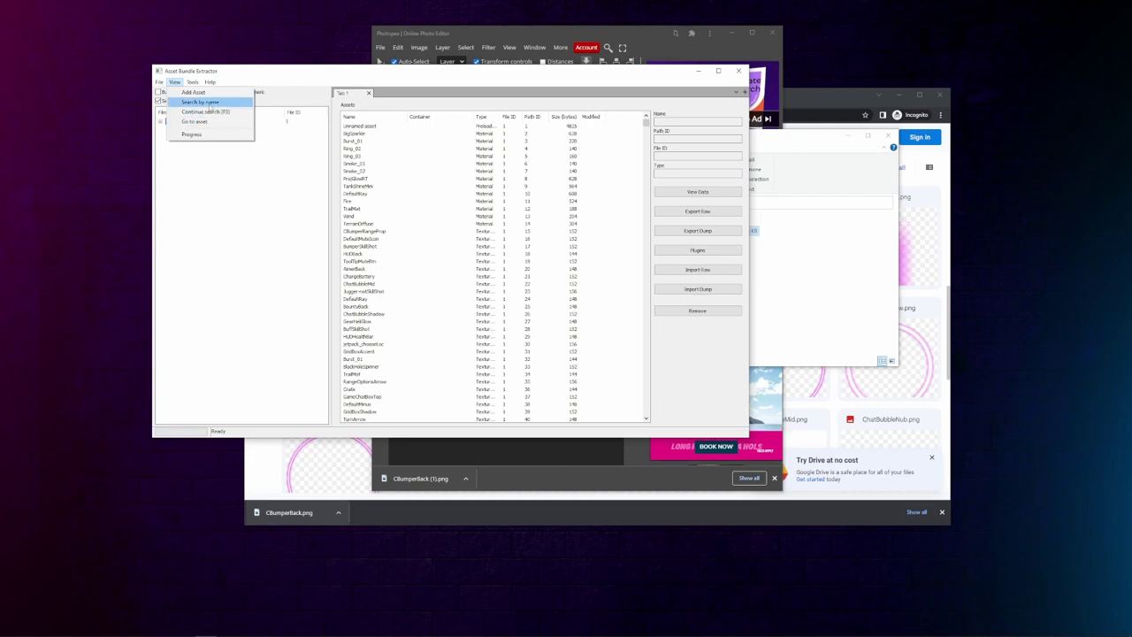
pyautogui.click(200, 101)
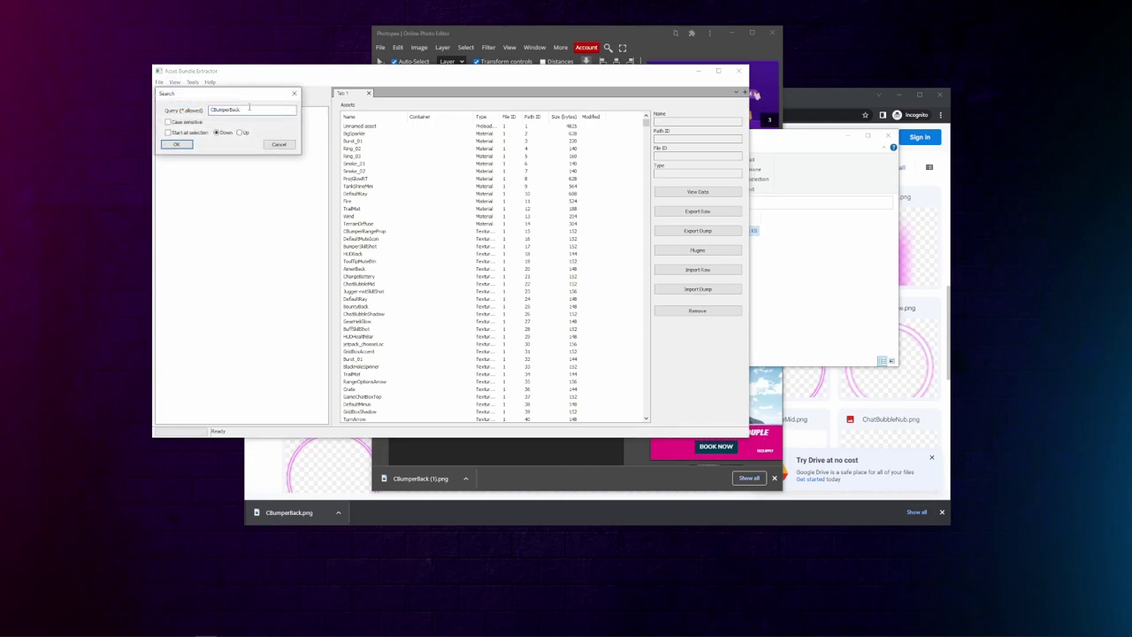
pyautogui.press('Return')
# Open the CBumperBack asset in the Texture2D edit plugin and start loading a replacement texture image
pyautogui.click(672, 251)
pyautogui.click(608, 280)
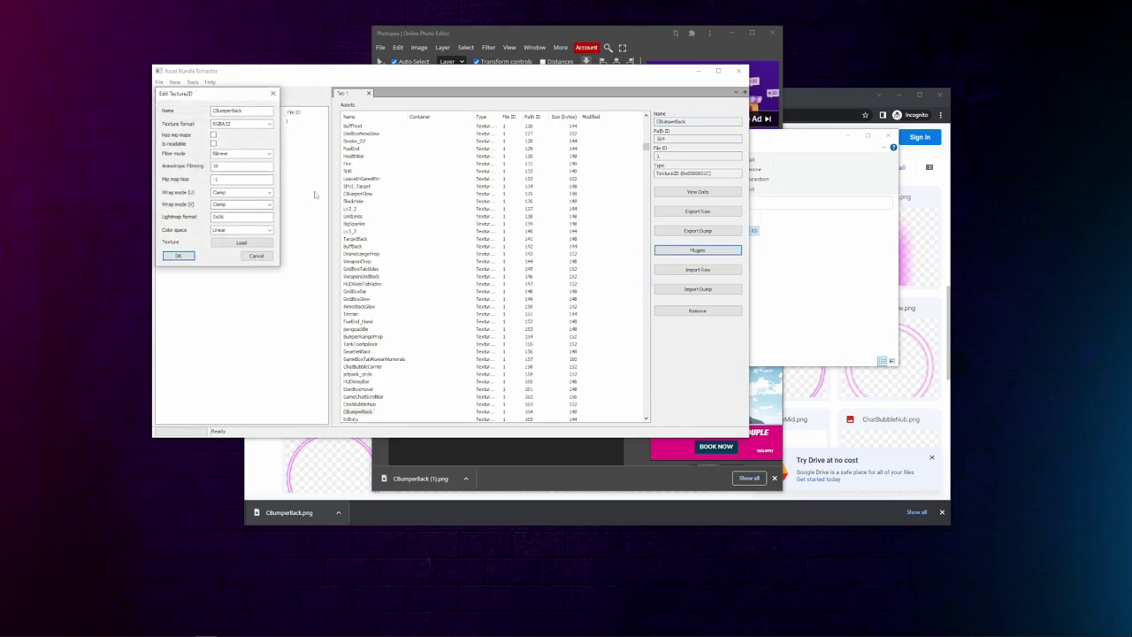
pyautogui.click(239, 243)
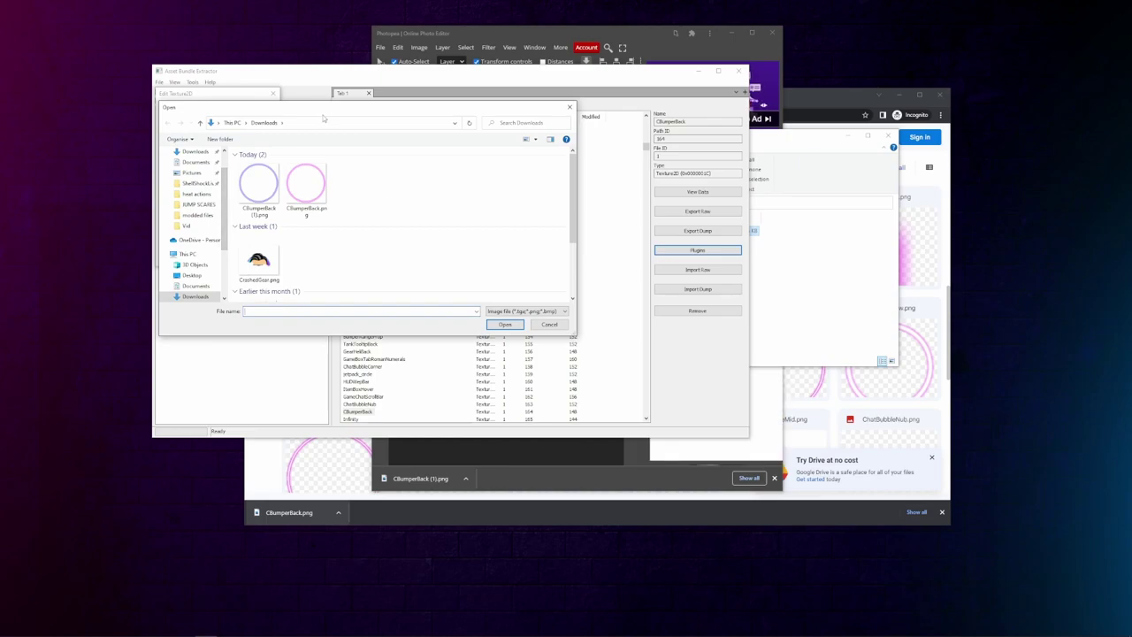
# Load CBumperBack.png from the desktop folder Shellshock Live Assets\MODDED\Vid as the texture and accept the edit
pyautogui.hotkey('alt', 'Tab')
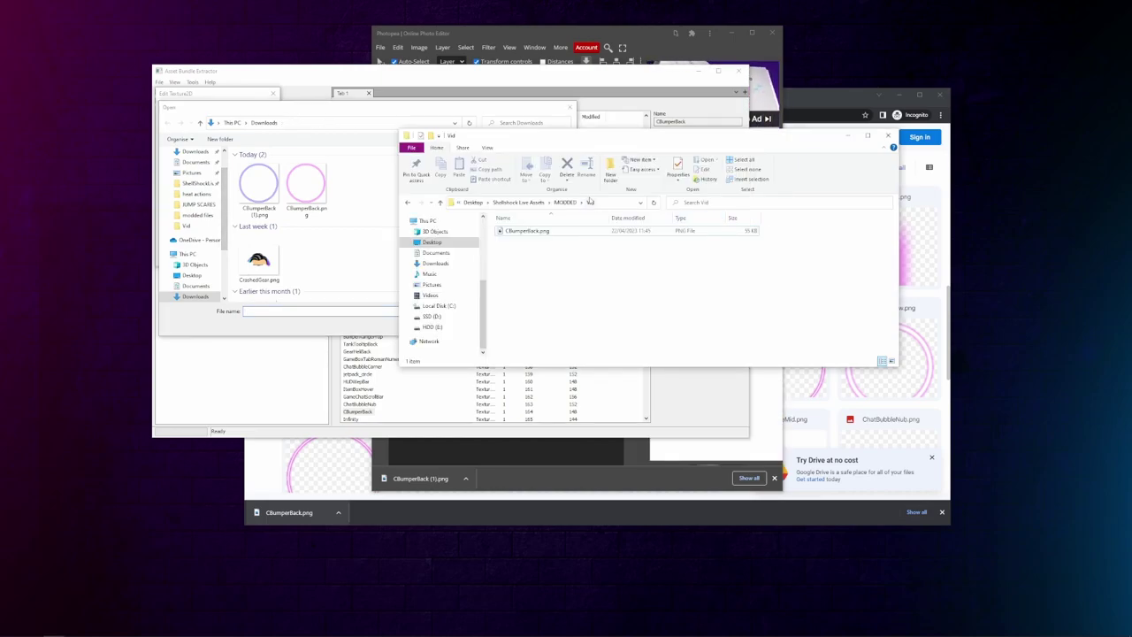
pyautogui.click(590, 202)
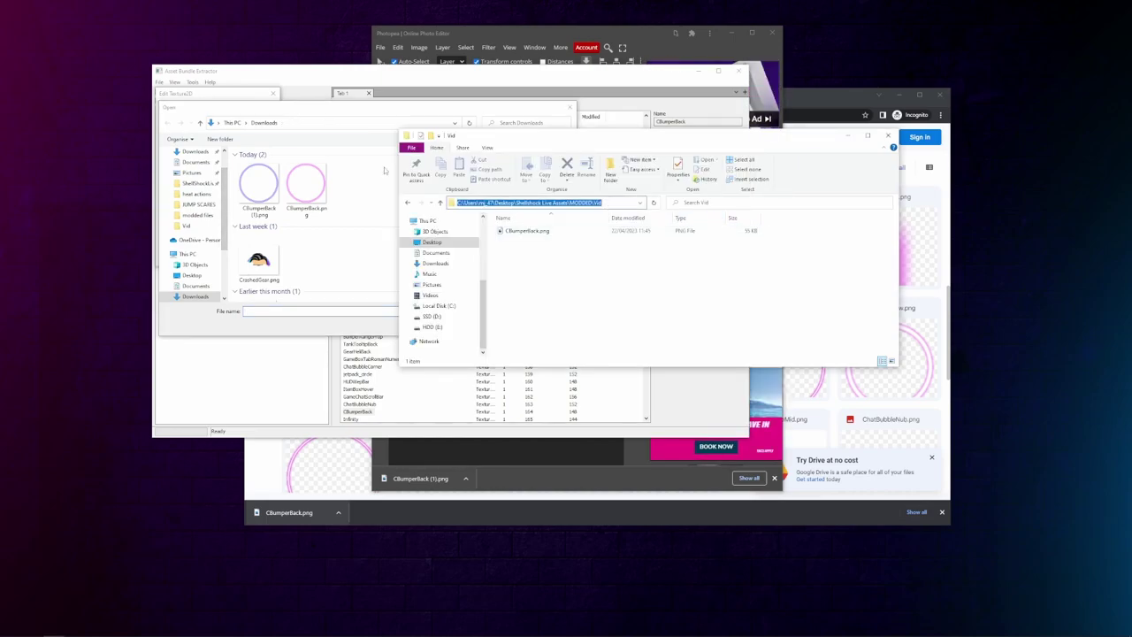
pyautogui.click(298, 122)
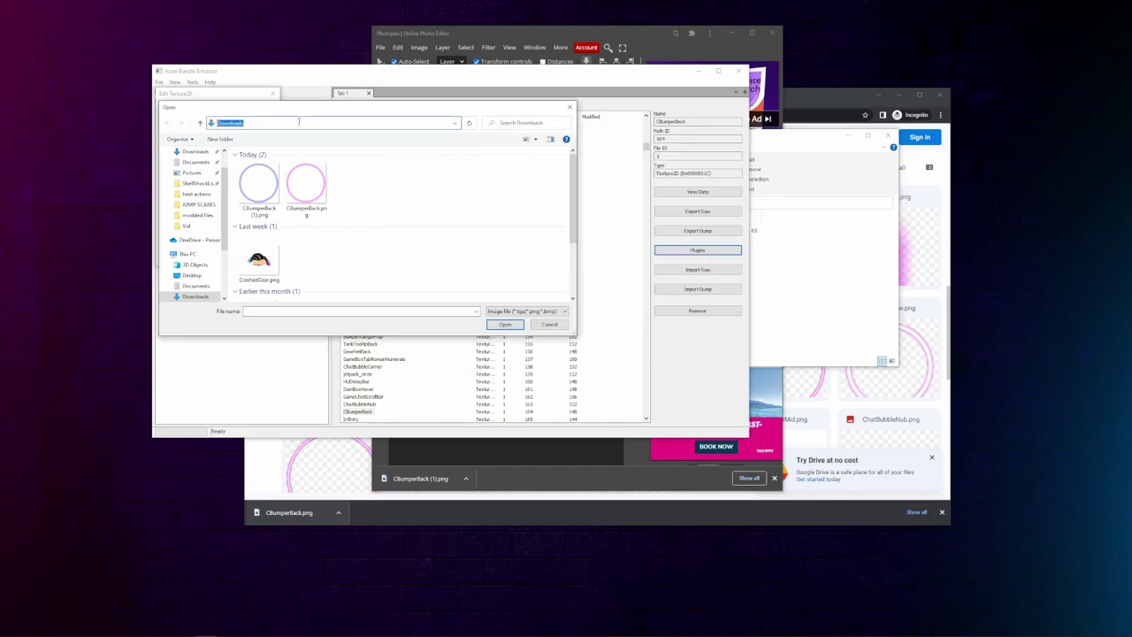
pyautogui.write('C:\\Users\\Michael Hollis\\Desktop\\Shellshock Live Assets\\MODDED\\Vid')
pyautogui.press('Return')
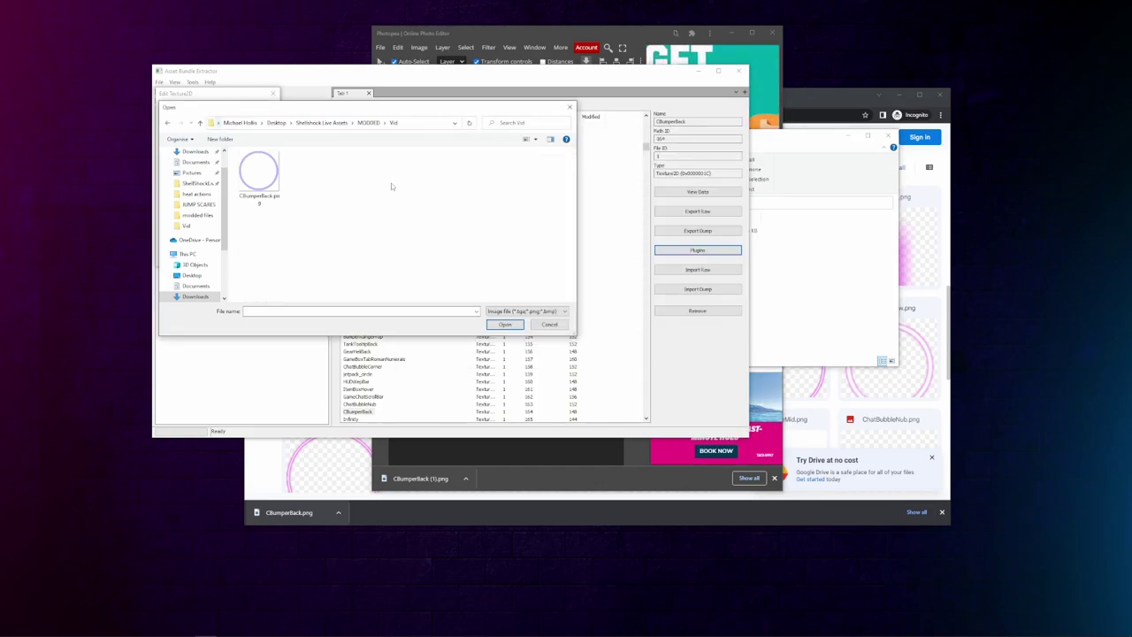
pyautogui.click(259, 174)
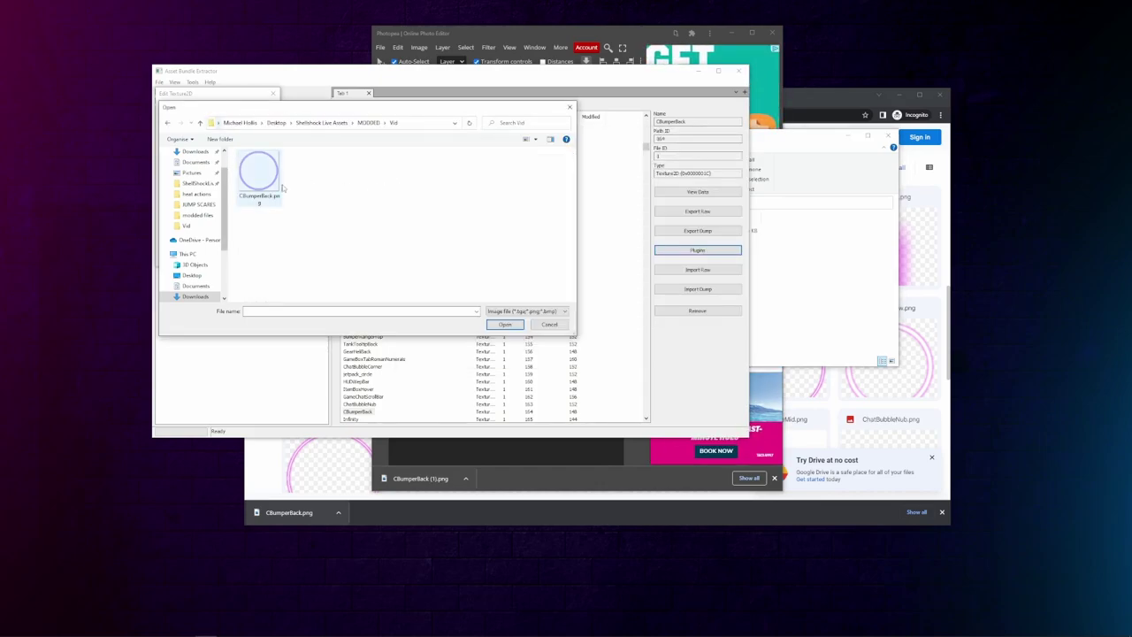
pyautogui.click(504, 325)
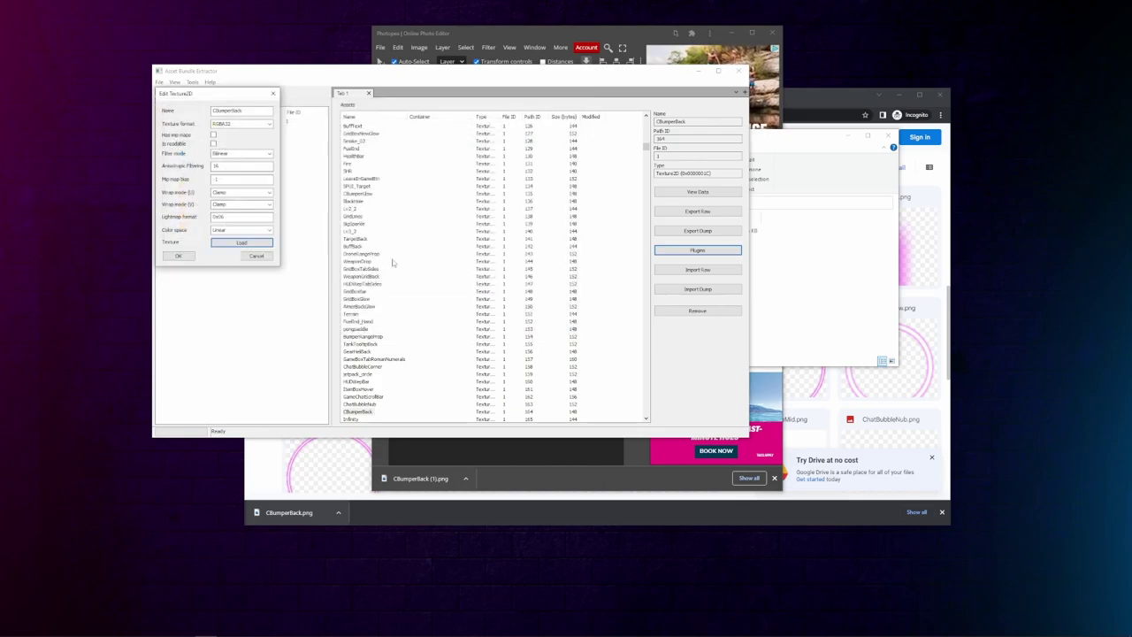
pyautogui.click(178, 256)
# Apply and save all changes as sharedassets8.assets-mod in the ShellShockLive_Data folder
pyautogui.click(160, 81)
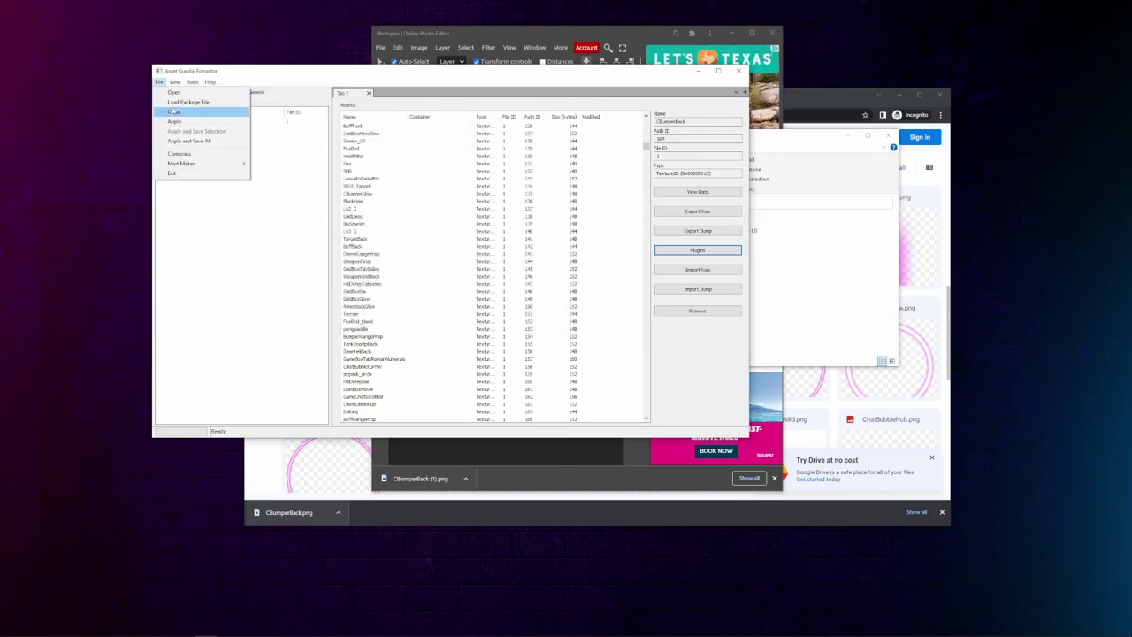
pyautogui.click(188, 140)
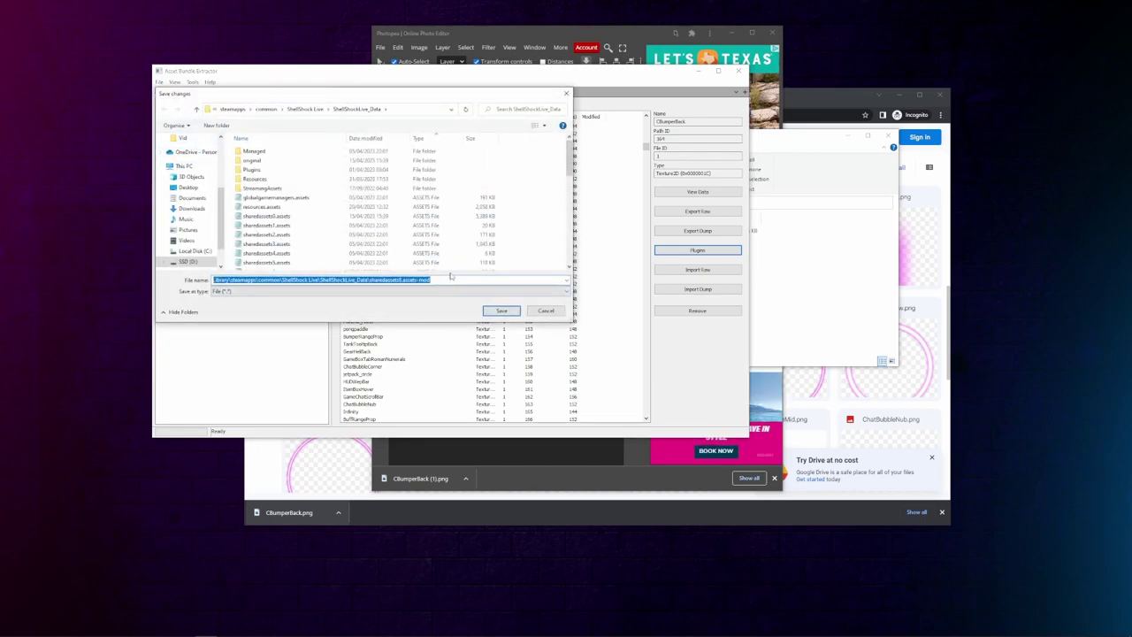
pyautogui.click(502, 311)
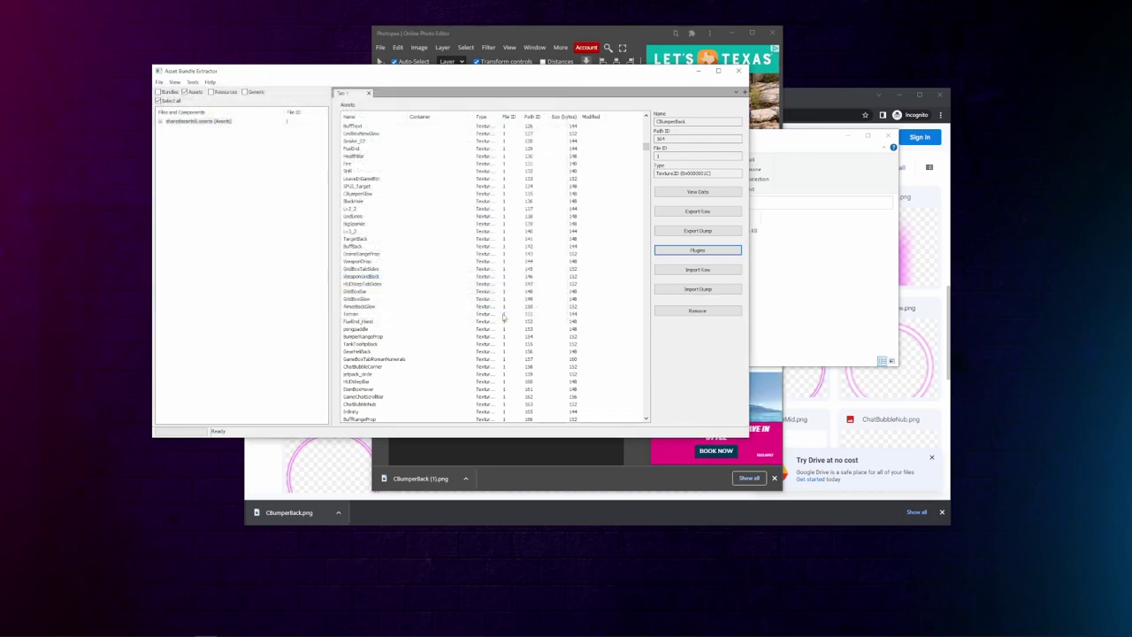
# Minimize Asset Bundle Extractor, switch File Explorer to the ShellShockLive_Data folder and locate sharedassets8.assets-mod
pyautogui.click(697, 71)
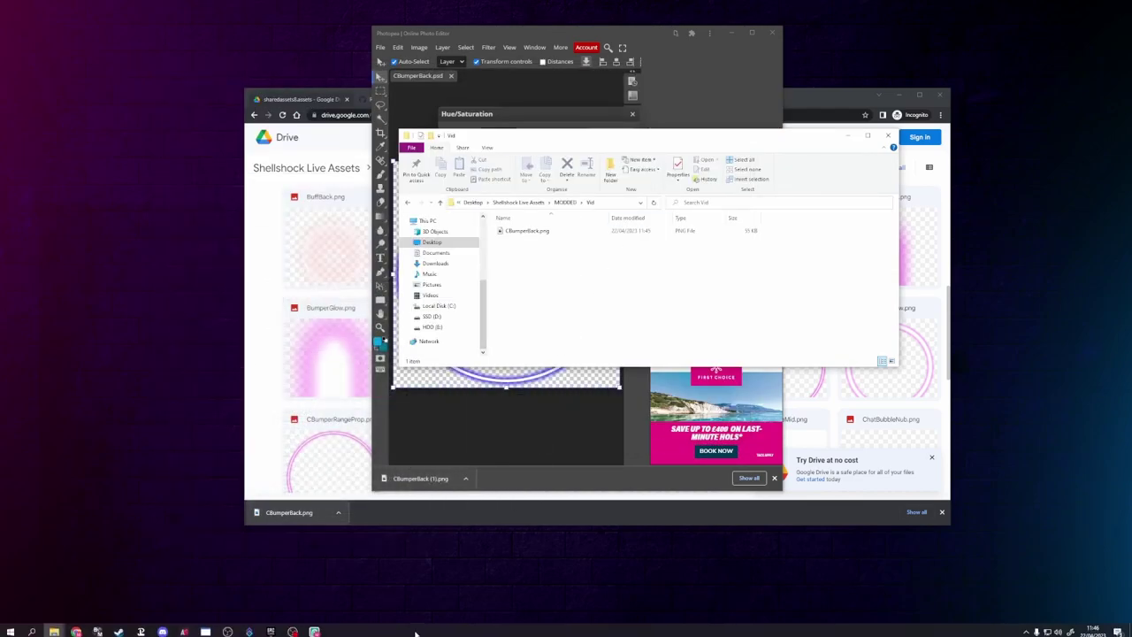
pyautogui.moveTo(54, 627)
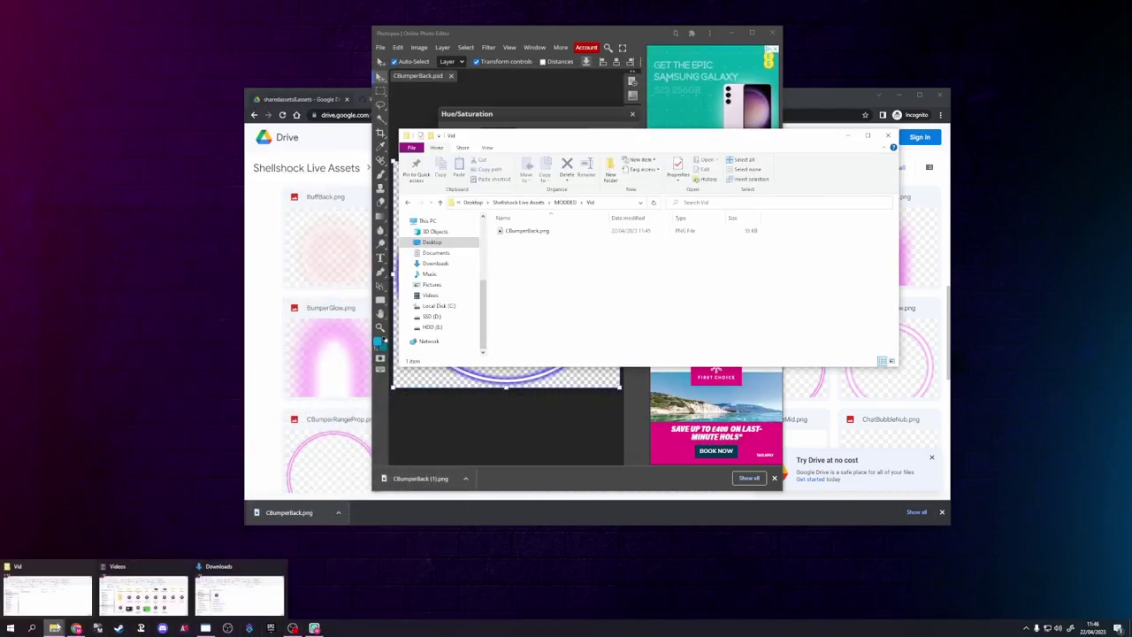
pyautogui.scroll(5, 482, 304)
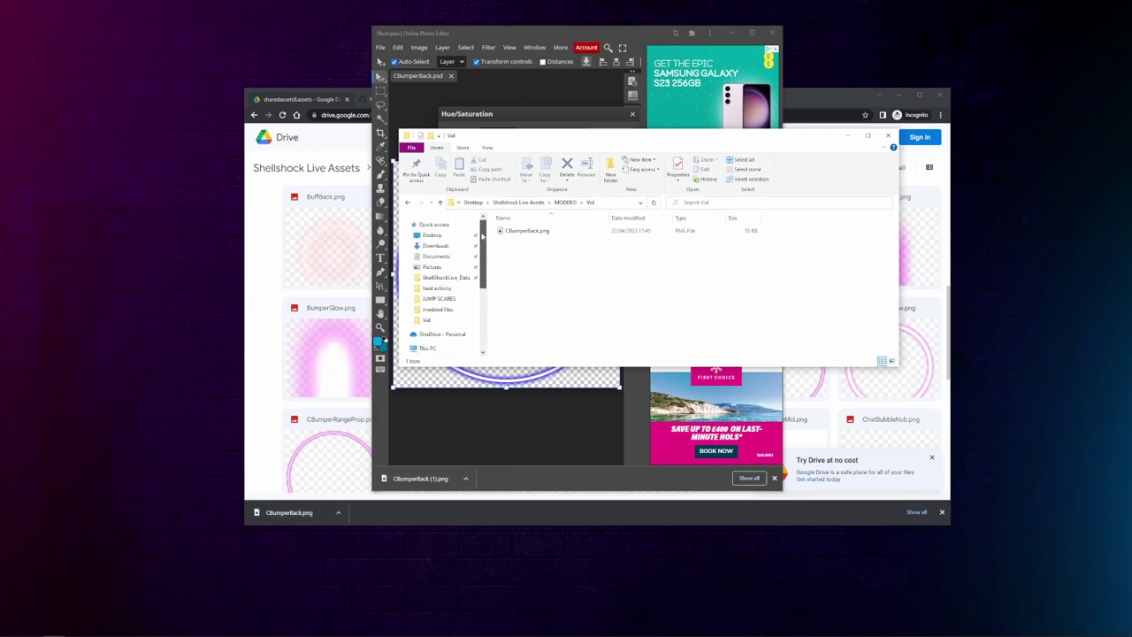
pyautogui.click(446, 277)
pyautogui.scroll(-12, 579, 265)
pyautogui.scroll(-2, 579, 265)
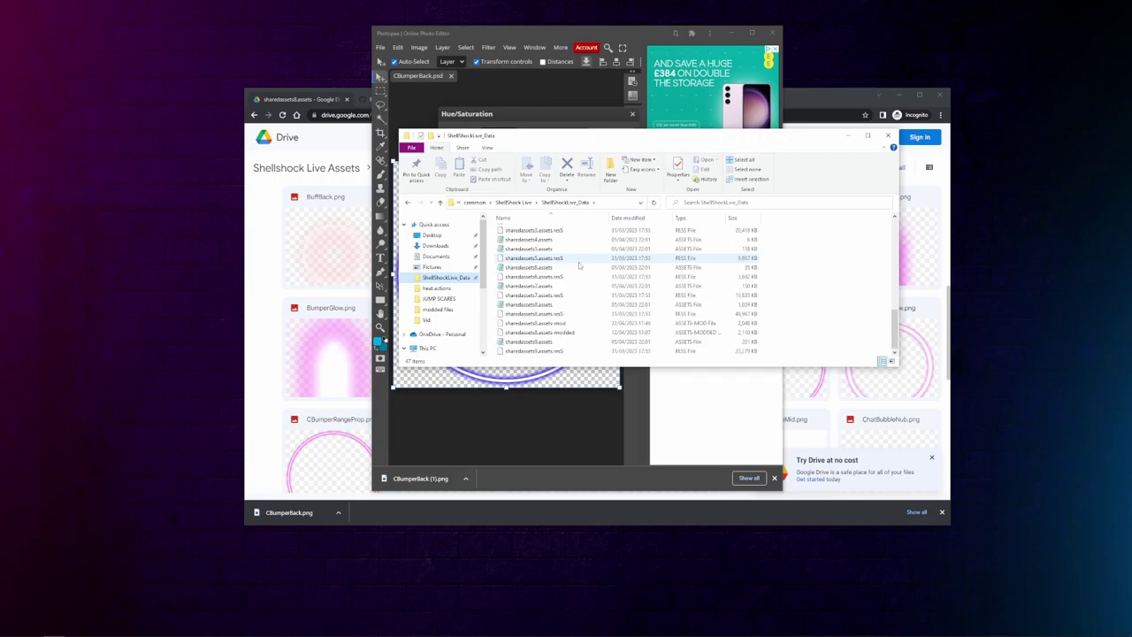
pyautogui.click(566, 322)
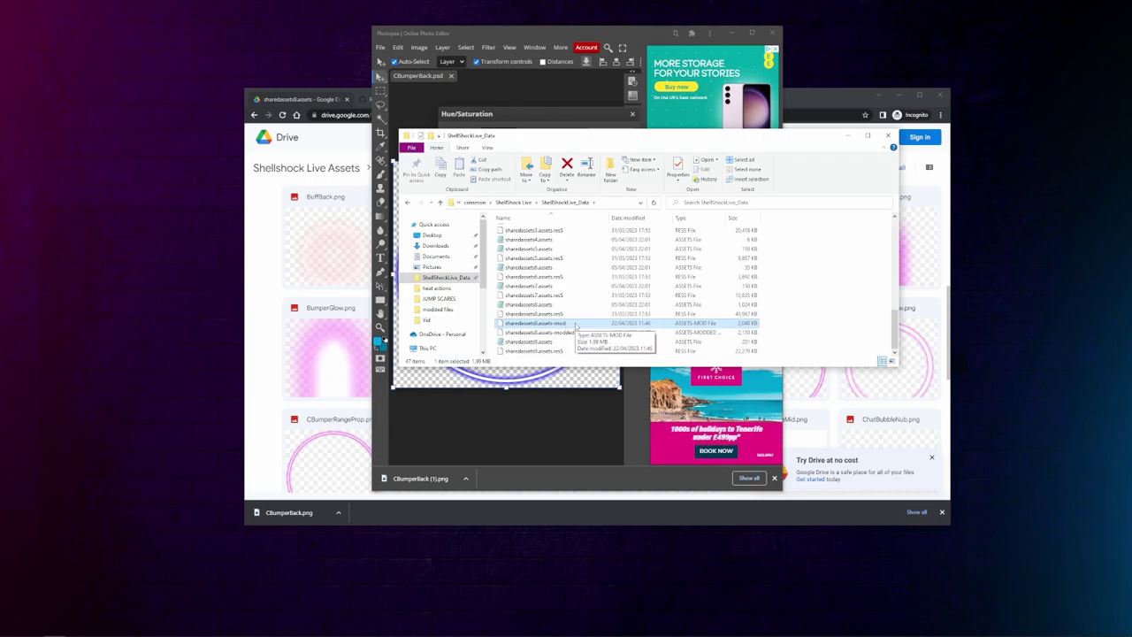
# Try to rename the original sharedassets8.assets file to sharedassets8.assets-orig
pyautogui.click(563, 306)
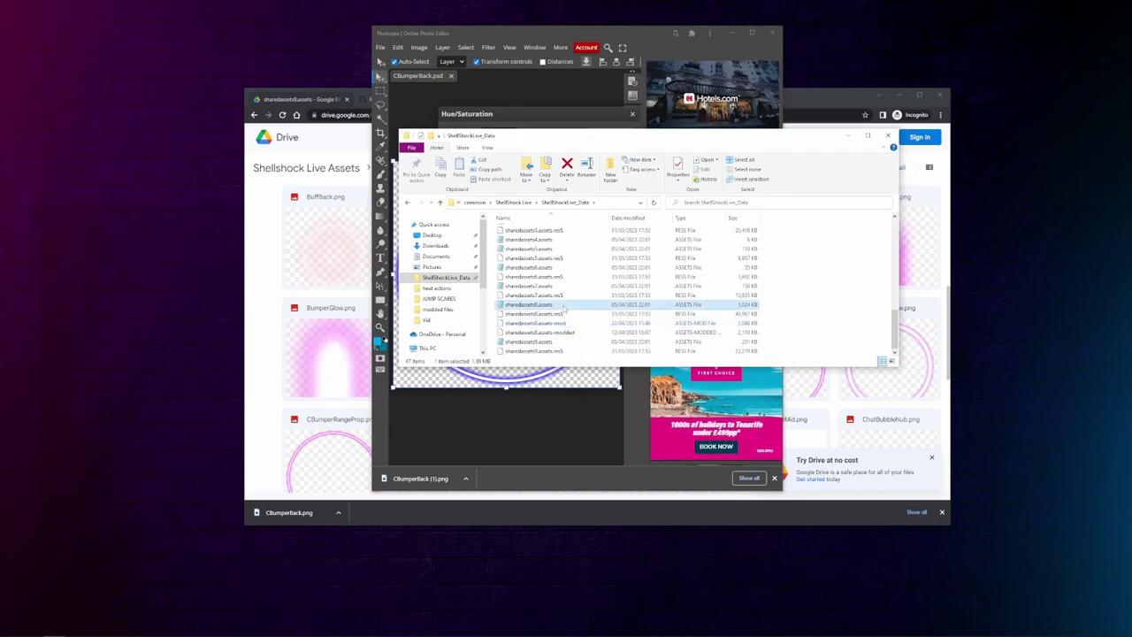
pyautogui.click(562, 306)
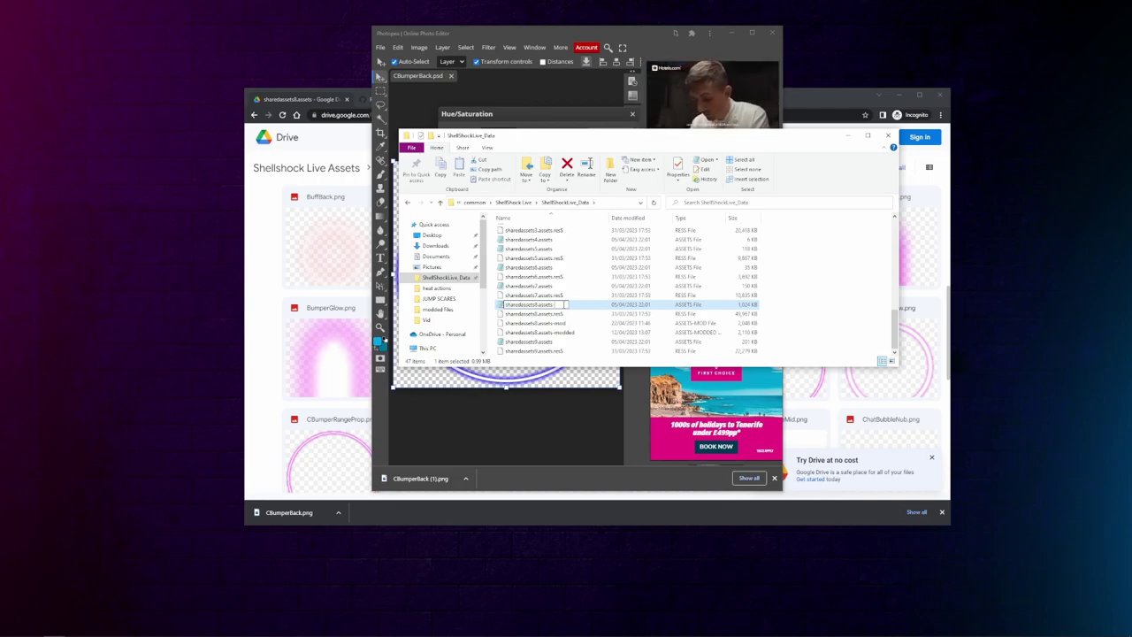
pyautogui.write('-orig')
pyautogui.press('Return')
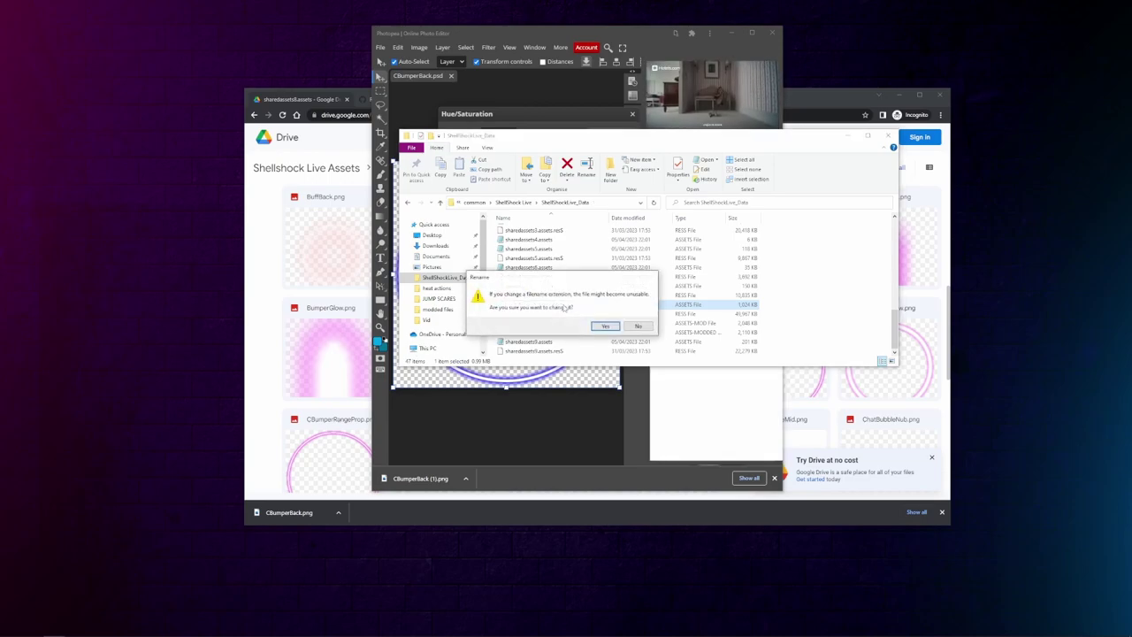
pyautogui.press('Return')
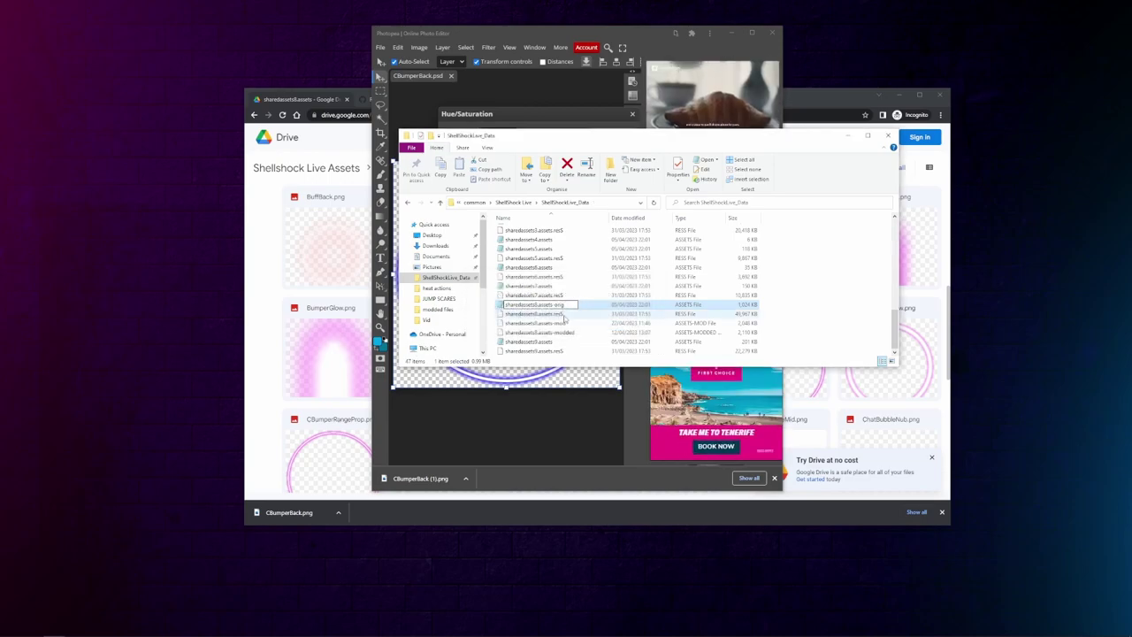
pyautogui.click(646, 368)
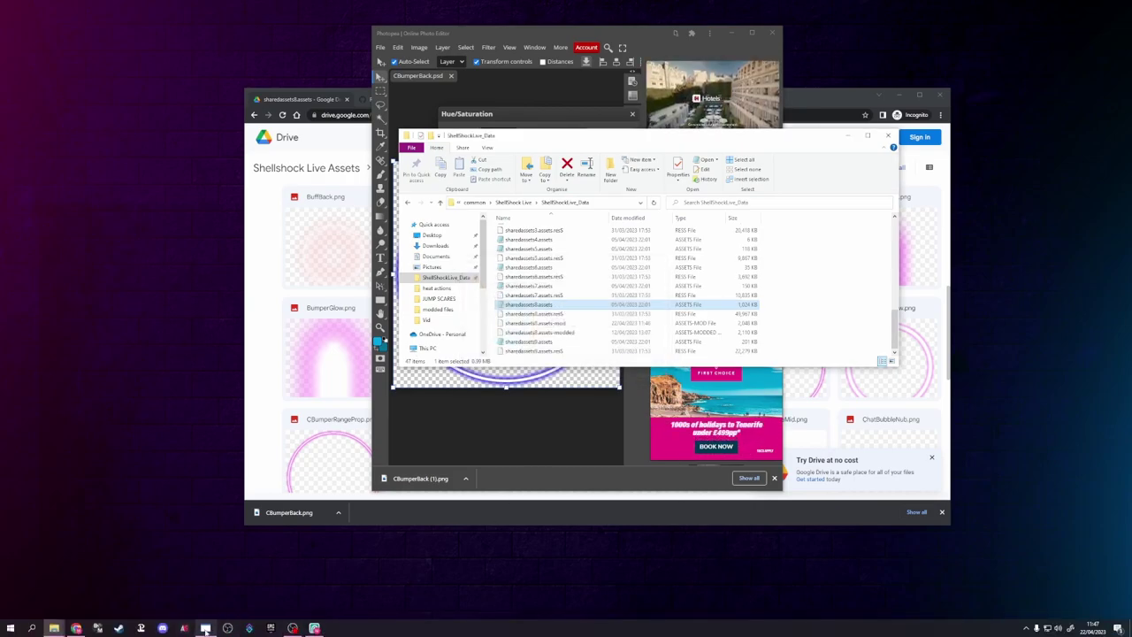
# Close Asset Bundle Extractor and rename the original sharedassets8.assets to sharedassets8.assets-orig, accepting the extension change
pyautogui.click(228, 629)
pyautogui.click(228, 629)
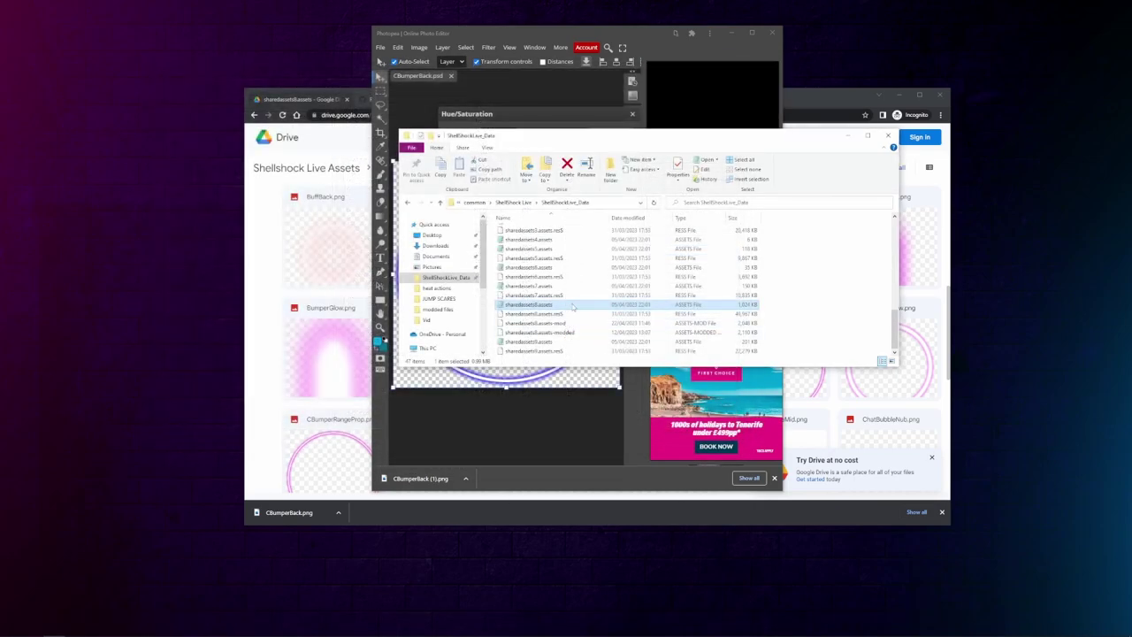
pyautogui.press('F2')
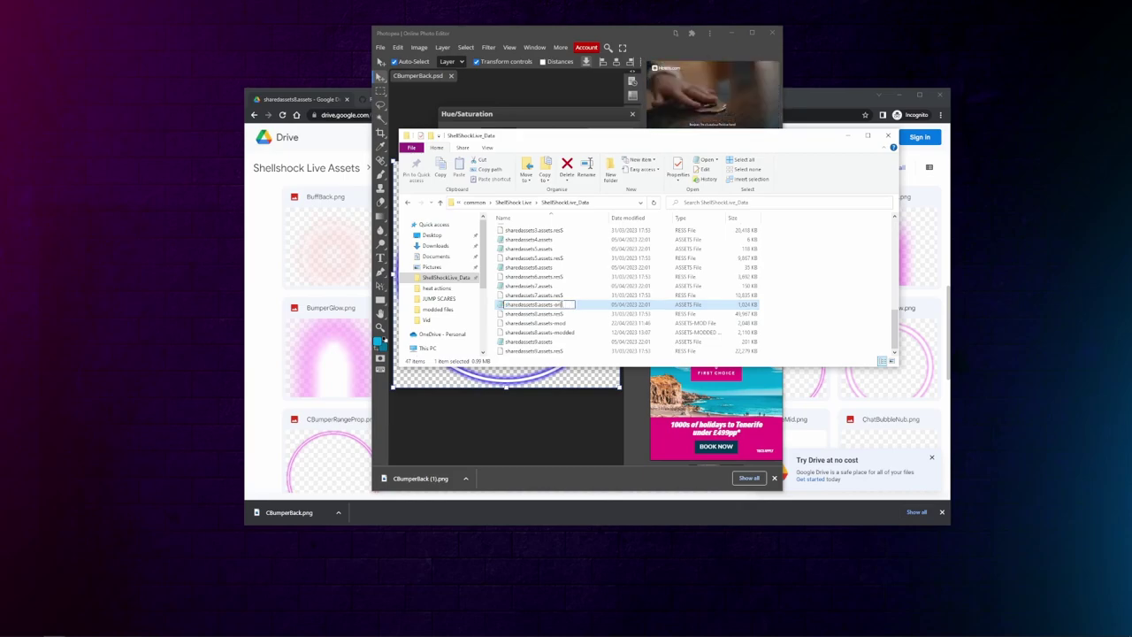
pyautogui.press('Return')
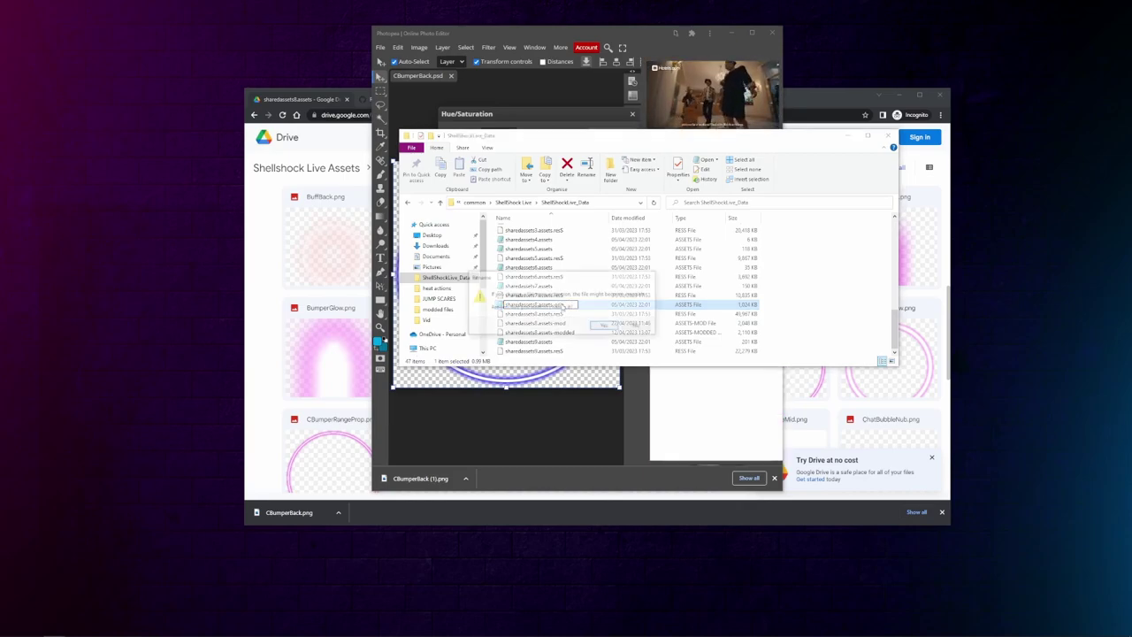
pyautogui.click(603, 326)
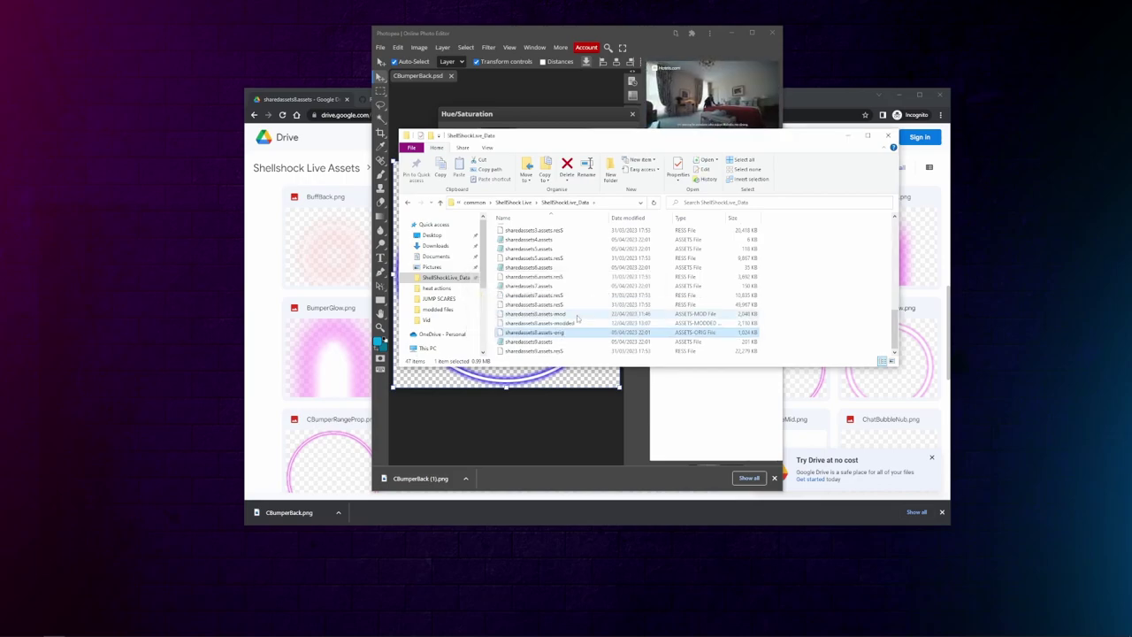
# Rename sharedassets8.assets-mod to sharedassets8.assets and accept the extension change
pyautogui.press('F2')
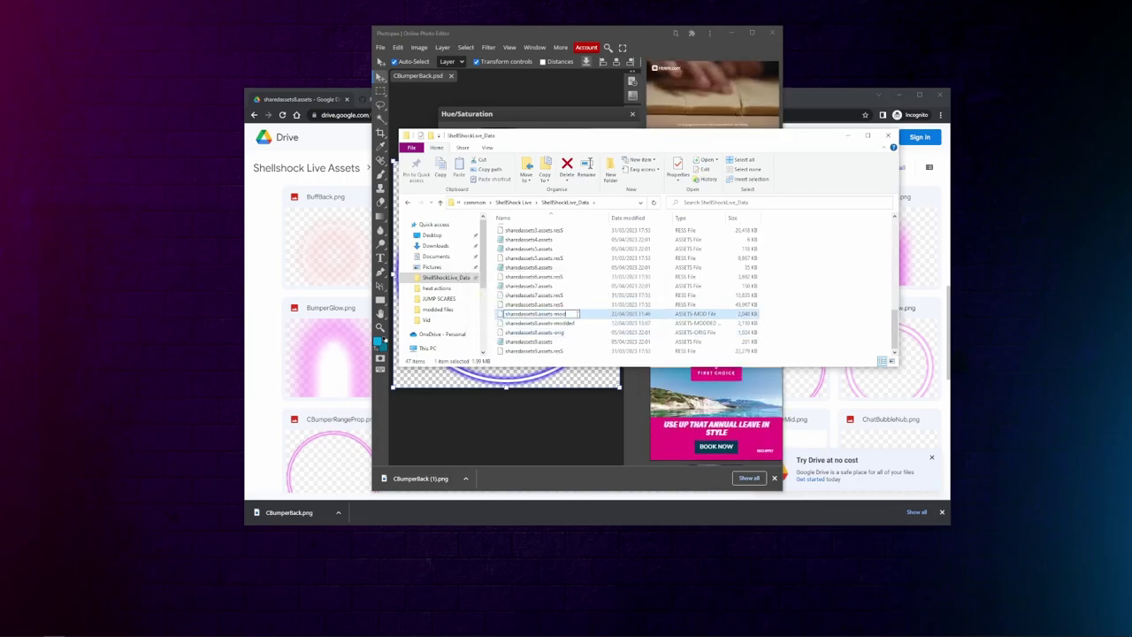
pyautogui.press('BackSpace')
pyautogui.press('BackSpace')
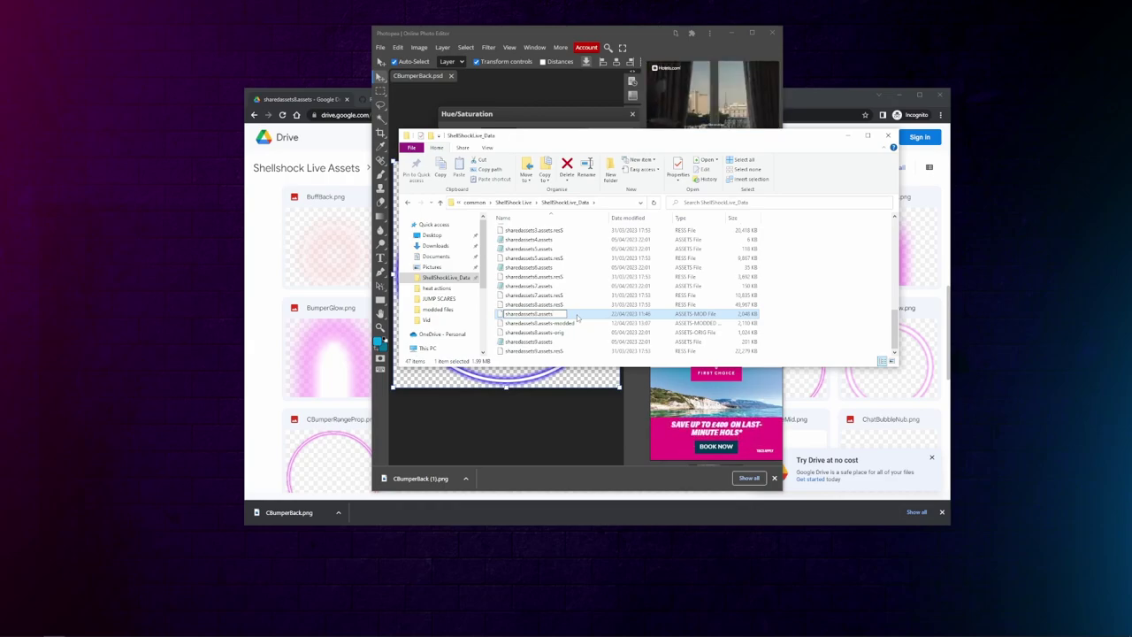
pyautogui.press('Return')
pyautogui.click(605, 327)
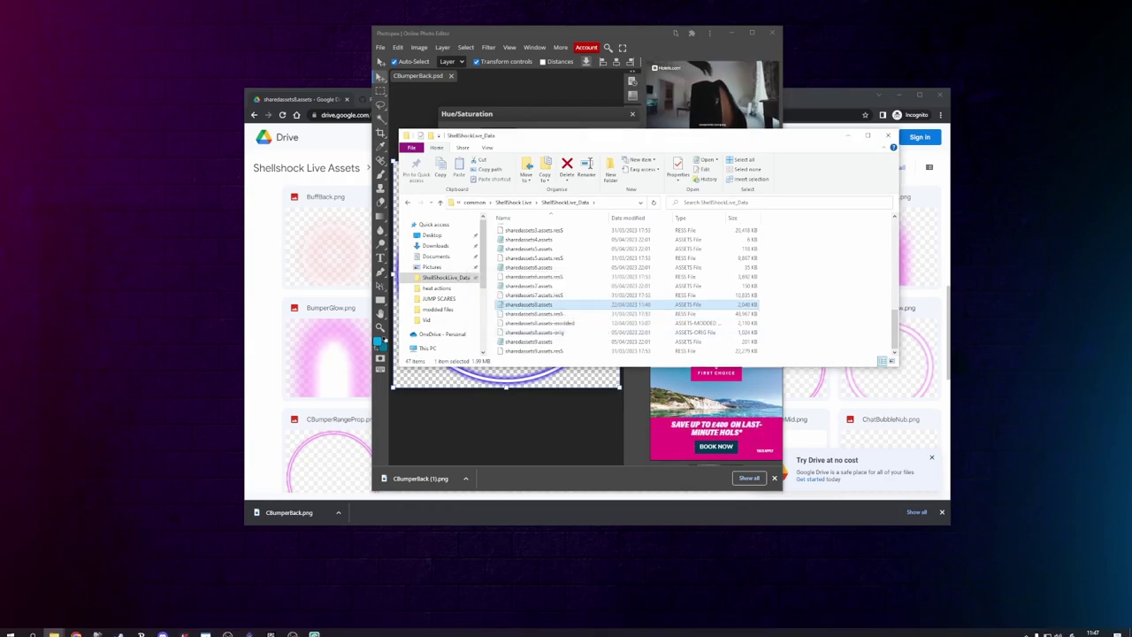
# Launch ShellShock Live and set up a firing range with a circular bumper obstacle
pyautogui.click(126, 632)
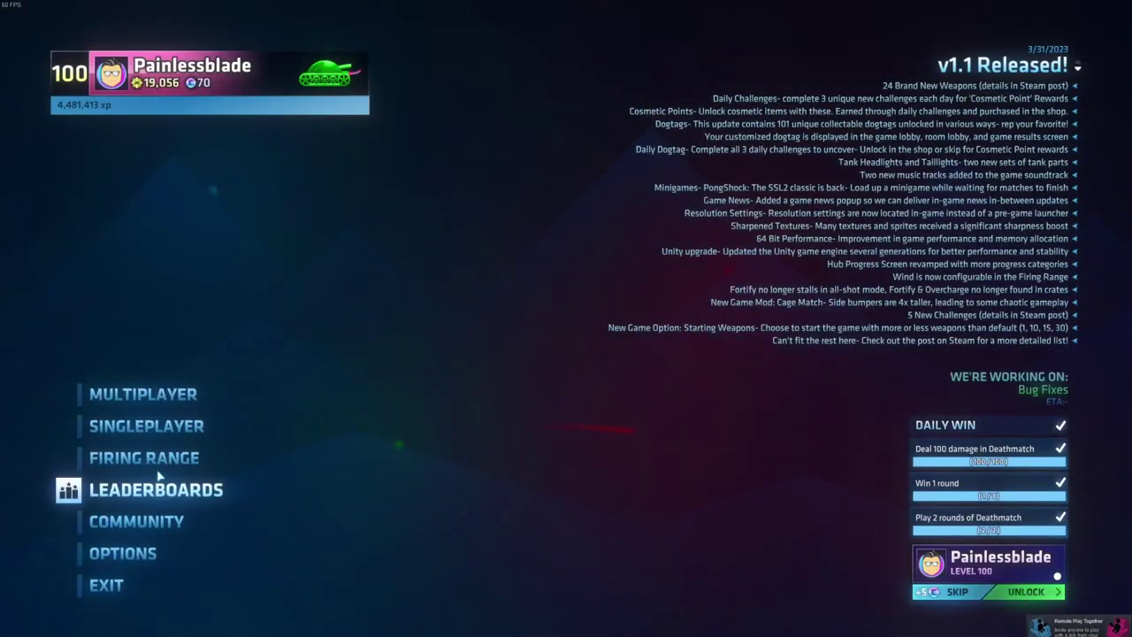
pyautogui.click(163, 458)
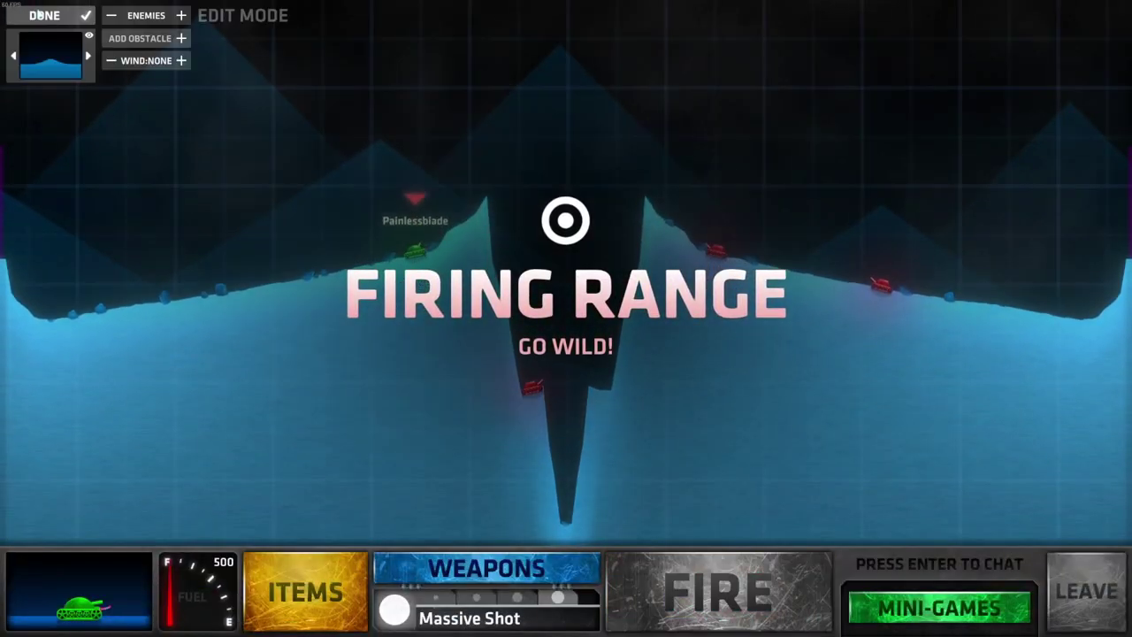
pyautogui.click(140, 38)
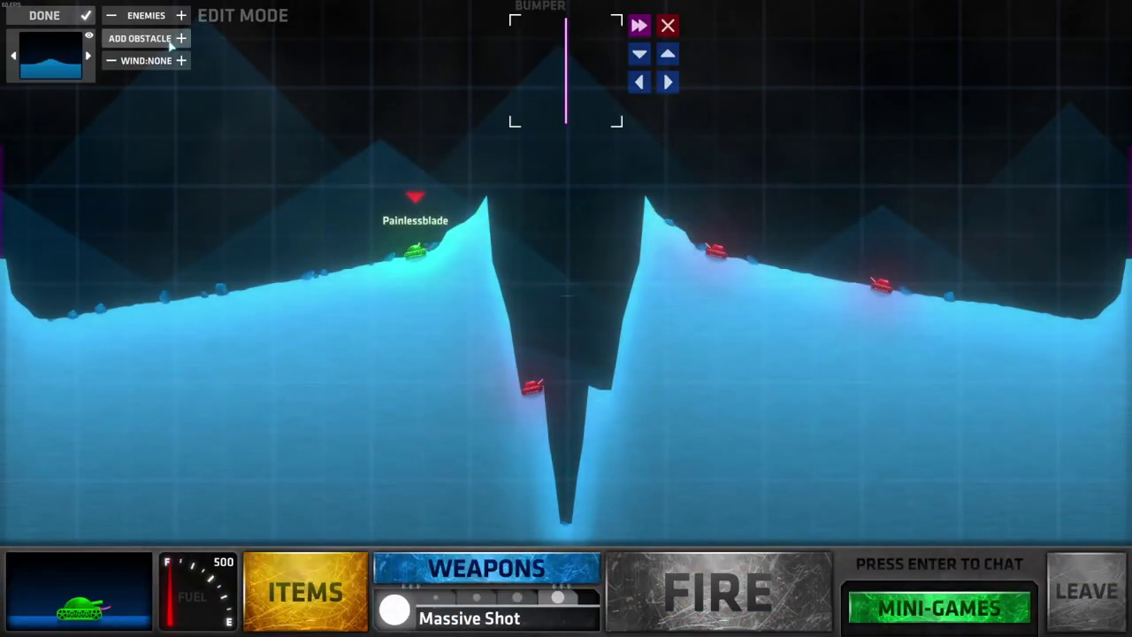
pyautogui.click(638, 26)
pyautogui.click(83, 20)
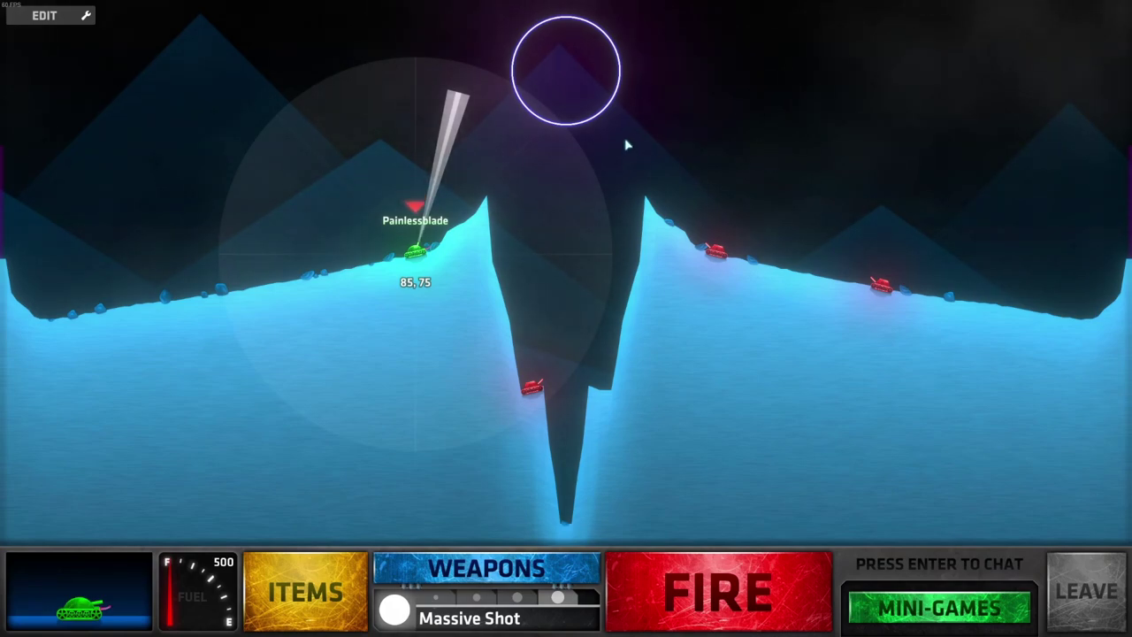
# Leave the firing range match
pyautogui.click(1088, 589)
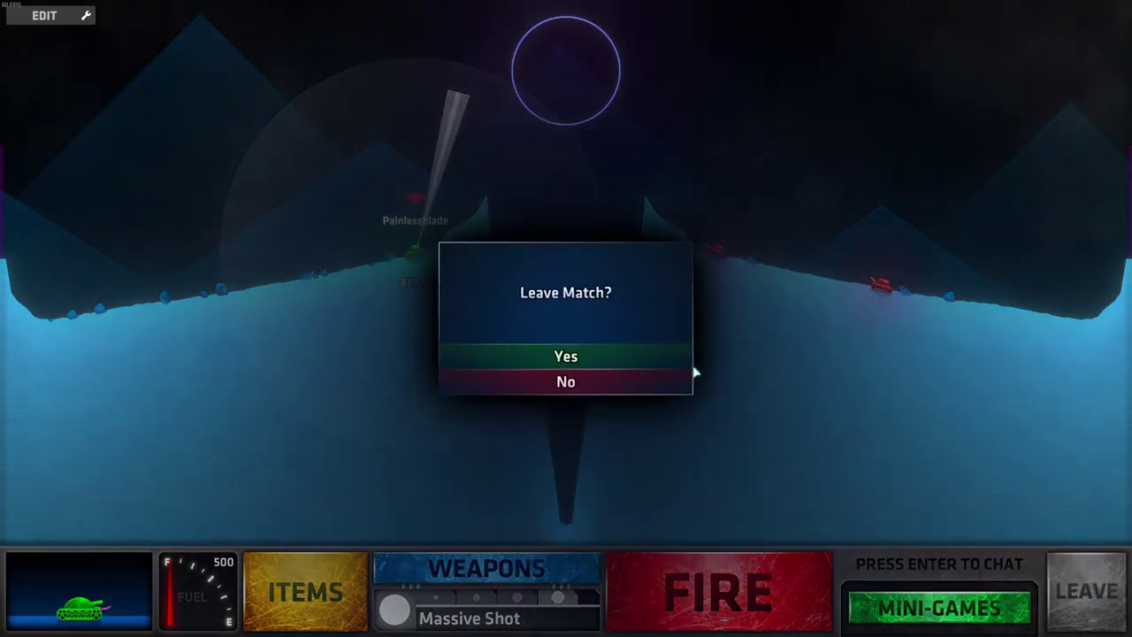